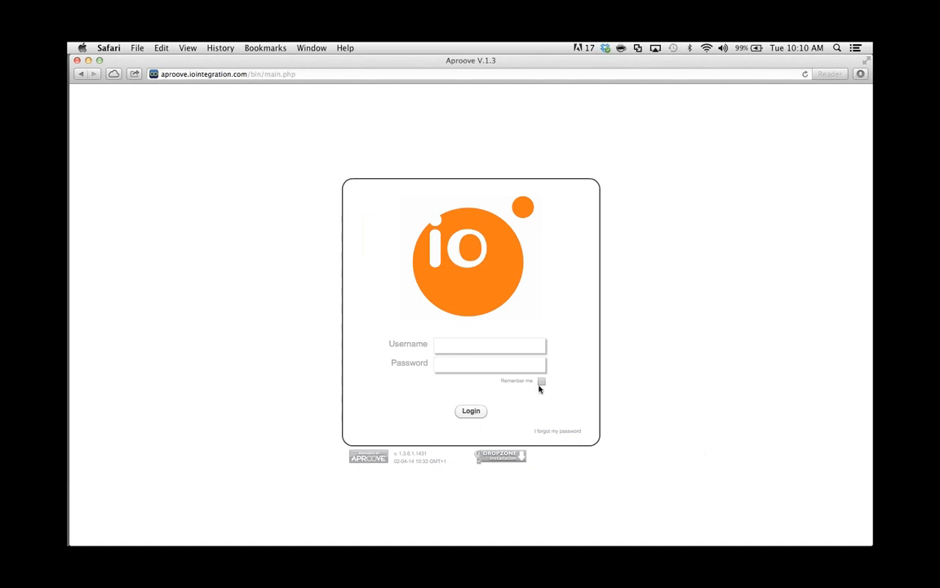
- Log in to the proofing site with the account's username and password
{"action": "left_click", "coordinate": [507, 345]}
{"action": "type", "text": "jenna"}
{"action": "key", "text": "Tab"}
{"action": "type", "text": "*****"}
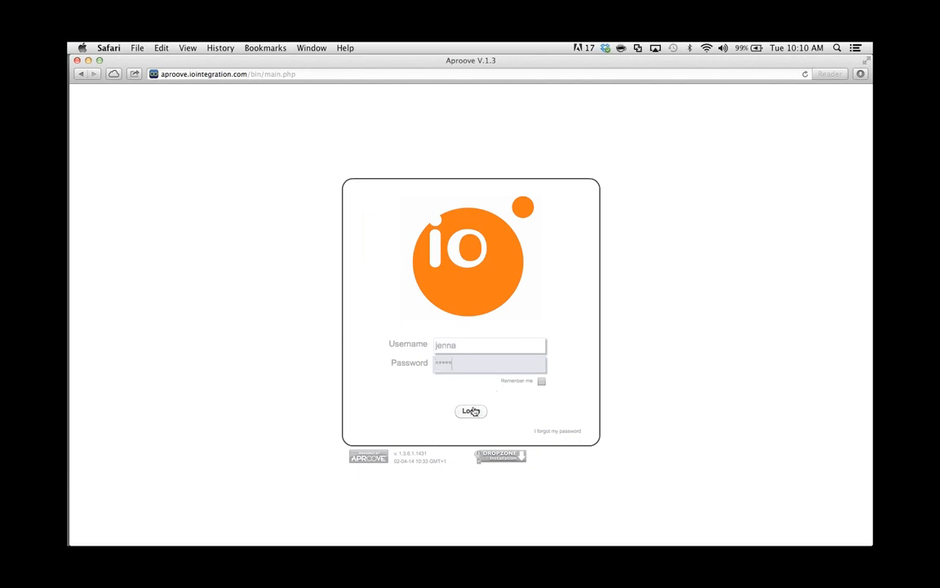
{"action": "left_click", "coordinate": [472, 411]}
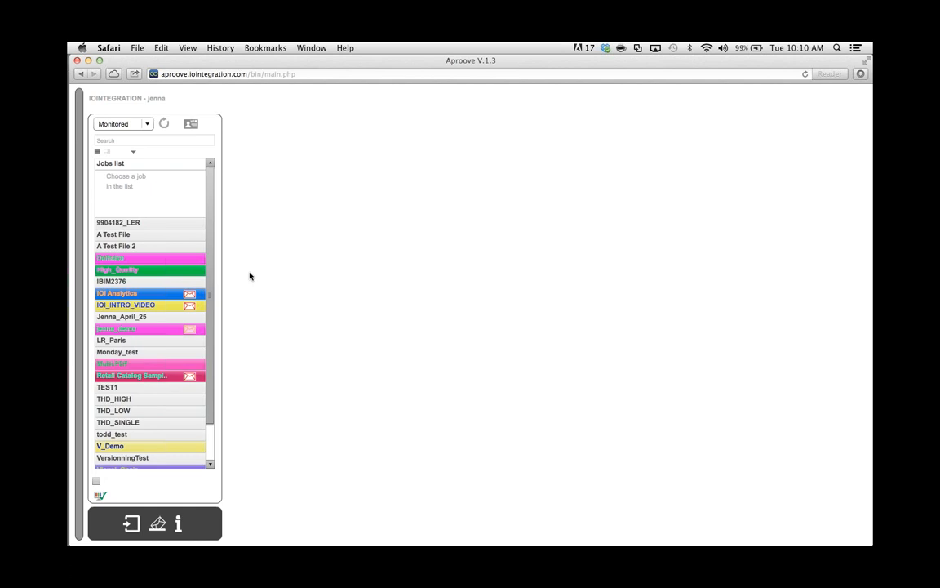
- Browse the jobs as a folder tree down to IO Integration under Clients, and return to the flat jobs list
{"action": "mouse_move", "coordinate": [68, 87]}
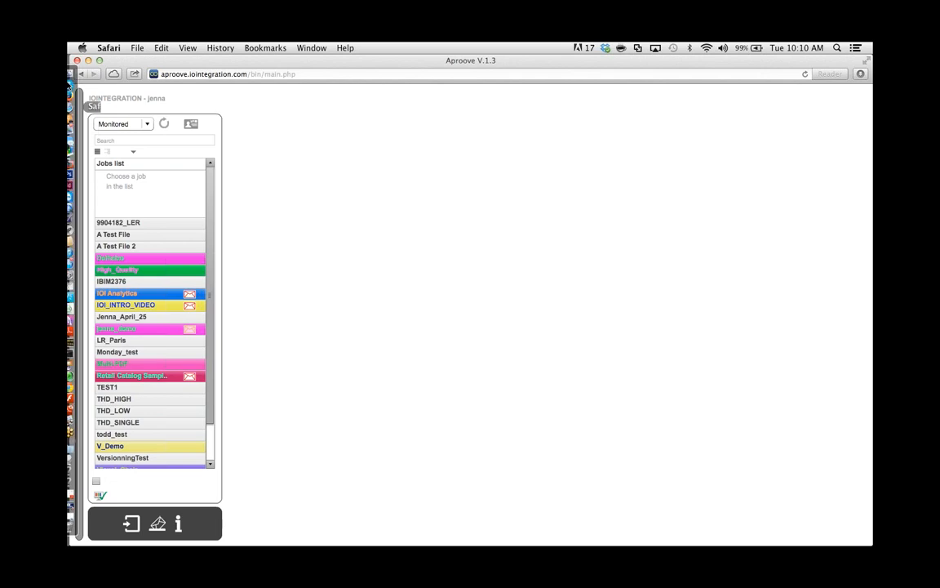
{"action": "left_click", "coordinate": [107, 153]}
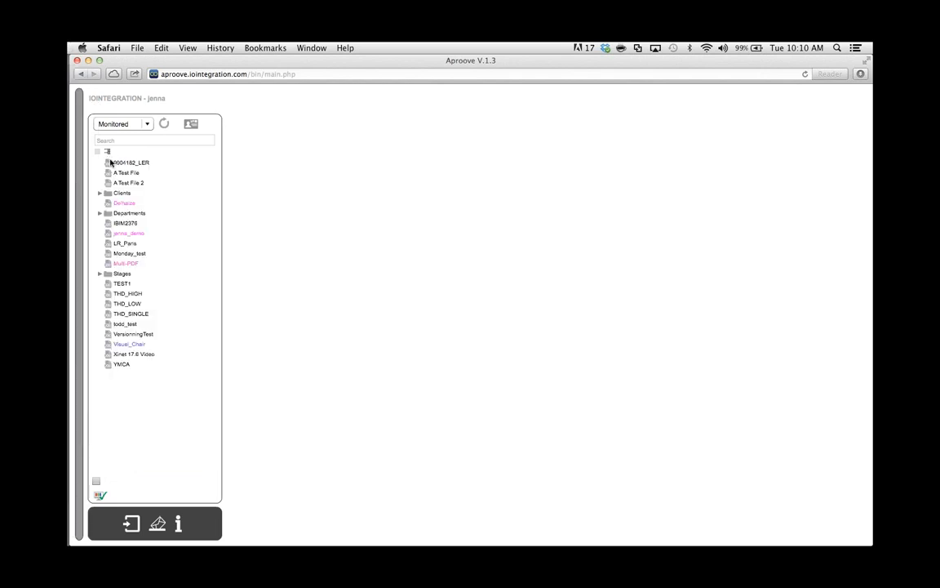
{"action": "left_click", "coordinate": [100, 193]}
{"action": "left_click", "coordinate": [107, 203]}
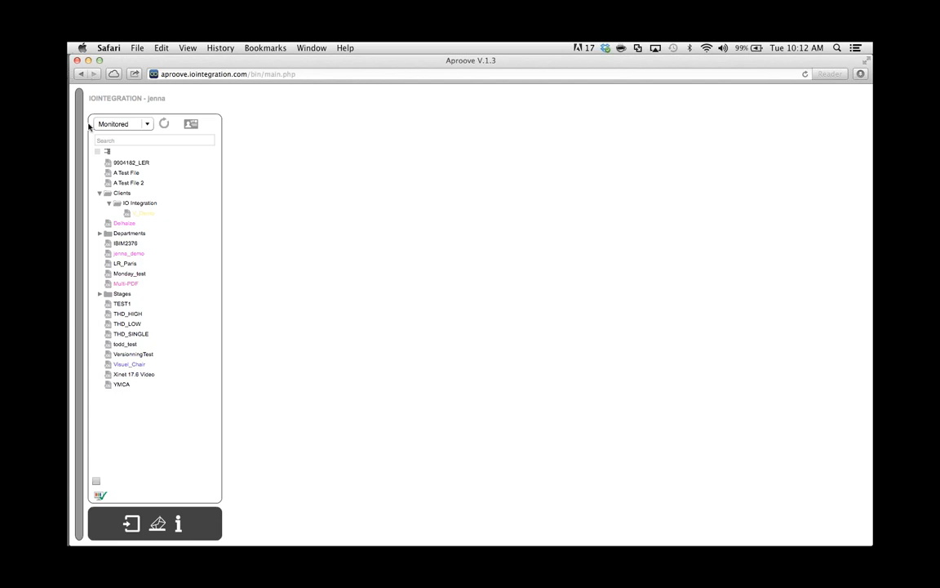
{"action": "left_click", "coordinate": [98, 153]}
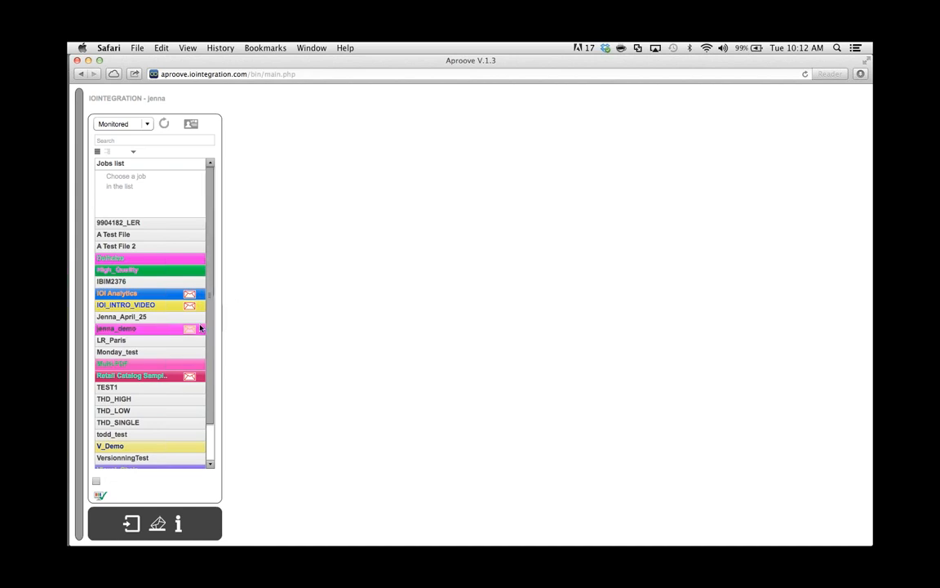
- Open the Multi-PDF job and add a circular note on the leek's green leaves reading "Tooo green!"
{"action": "left_click", "coordinate": [162, 364]}
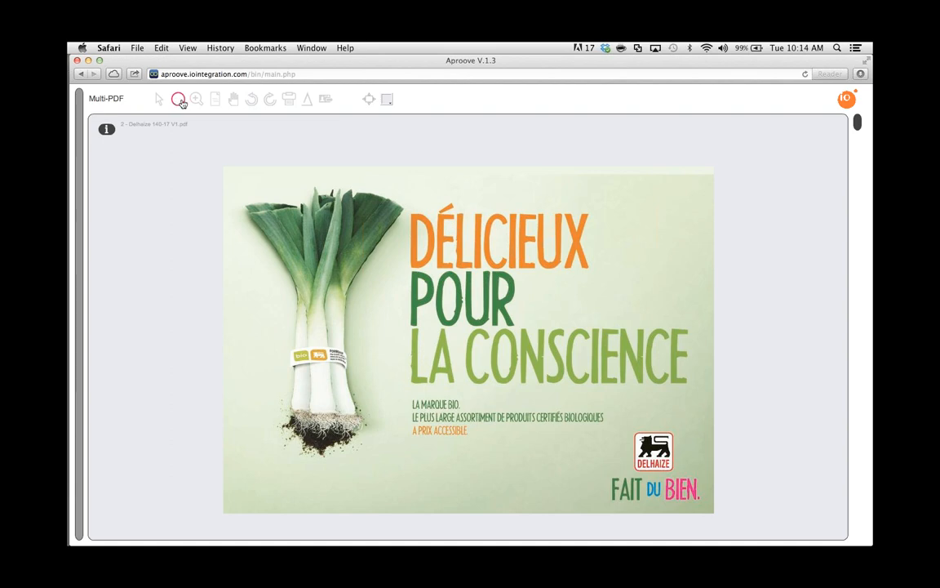
{"action": "left_click", "coordinate": [180, 101]}
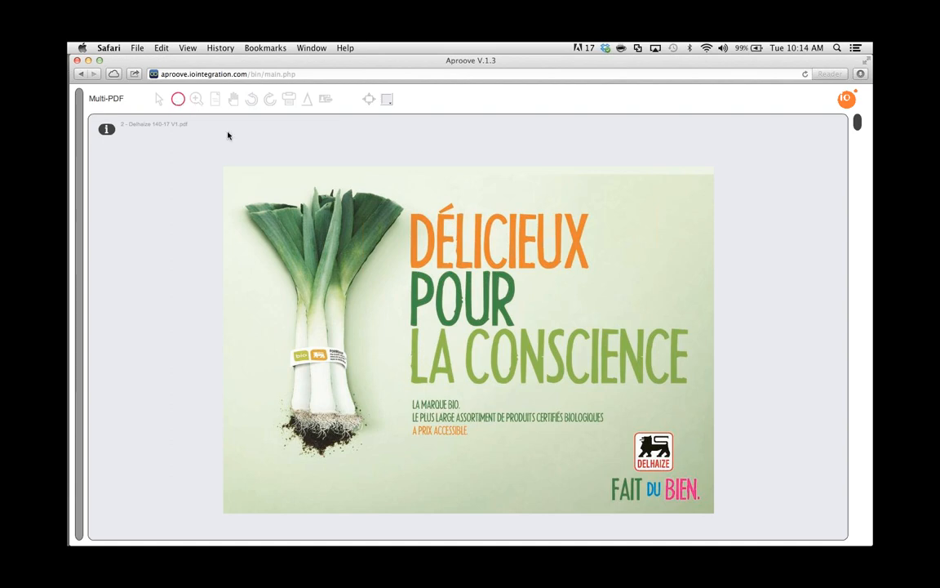
{"action": "left_click", "coordinate": [294, 222]}
{"action": "type", "text": "Tooo green!"}
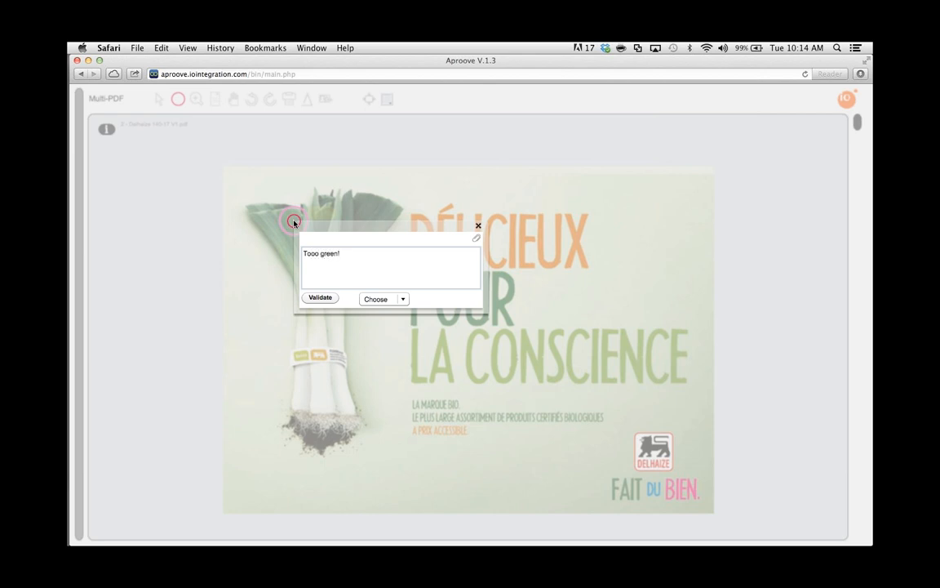
{"action": "left_click", "coordinate": [311, 298]}
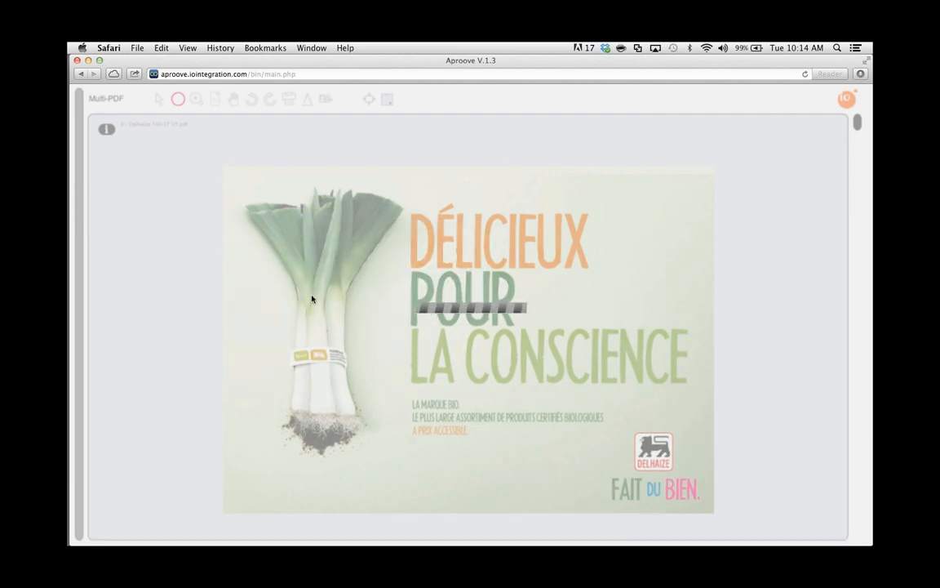
- Circle the label band around the leeks freehand and attach the note "Make bigger!"
{"action": "mouse_move", "coordinate": [316, 336]}
{"action": "left_mouse_down"}
{"action": "mouse_move", "coordinate": [285, 338]}
{"action": "mouse_move", "coordinate": [272, 359]}
{"action": "mouse_move", "coordinate": [339, 379]}
{"action": "mouse_move", "coordinate": [359, 347]}
{"action": "mouse_move", "coordinate": [317, 338]}
{"action": "left_mouse_up"}
{"action": "left_click", "coordinate": [214, 270]}
{"action": "type", "text": "M"}
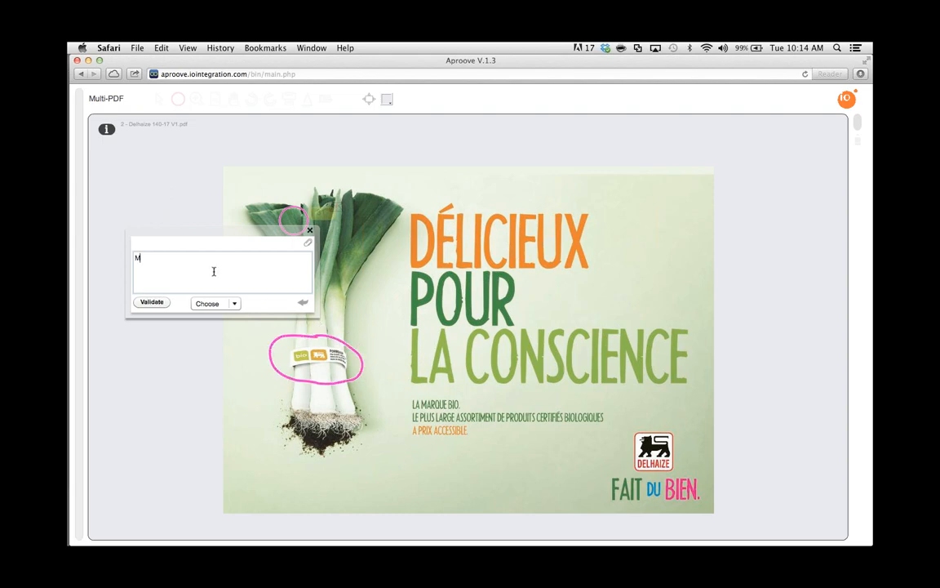
{"action": "type", "text": "ake bigger!"}
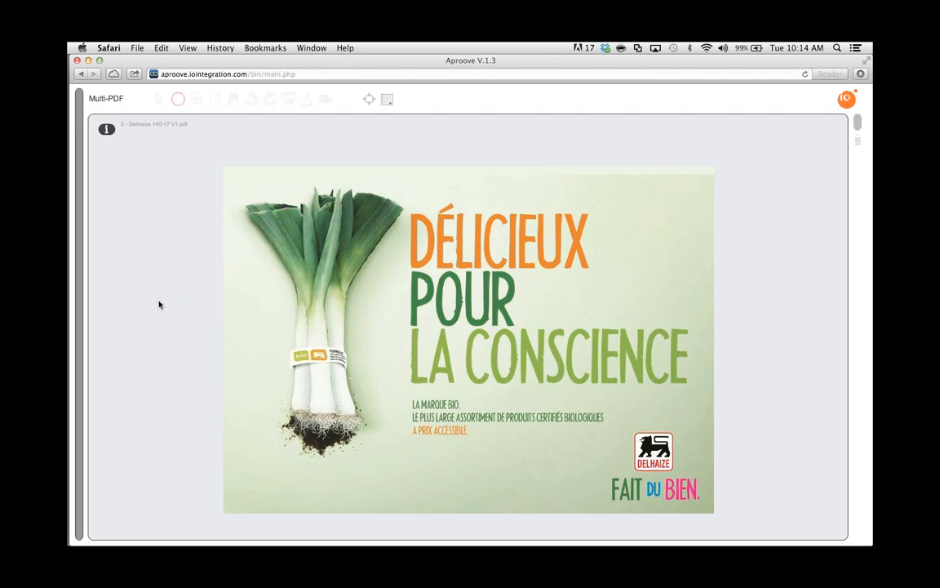
{"action": "left_click_drag", "start_coordinate": [317, 335], "coordinate": [357, 368]}
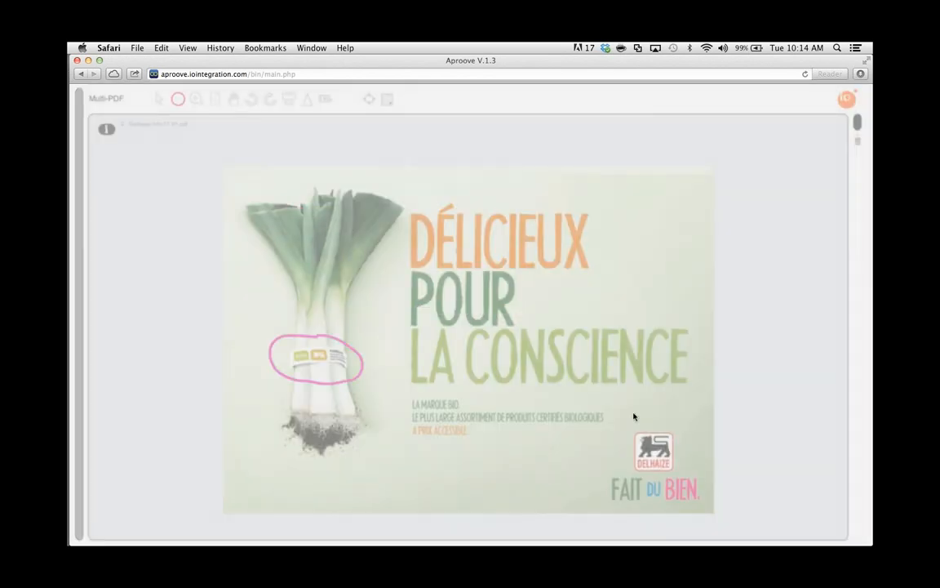
- Mark the Delhaize logo with a rectangle and save the note "wrong logo" on it
{"action": "left_click_drag", "start_coordinate": [624, 417], "coordinate": [692, 474]}
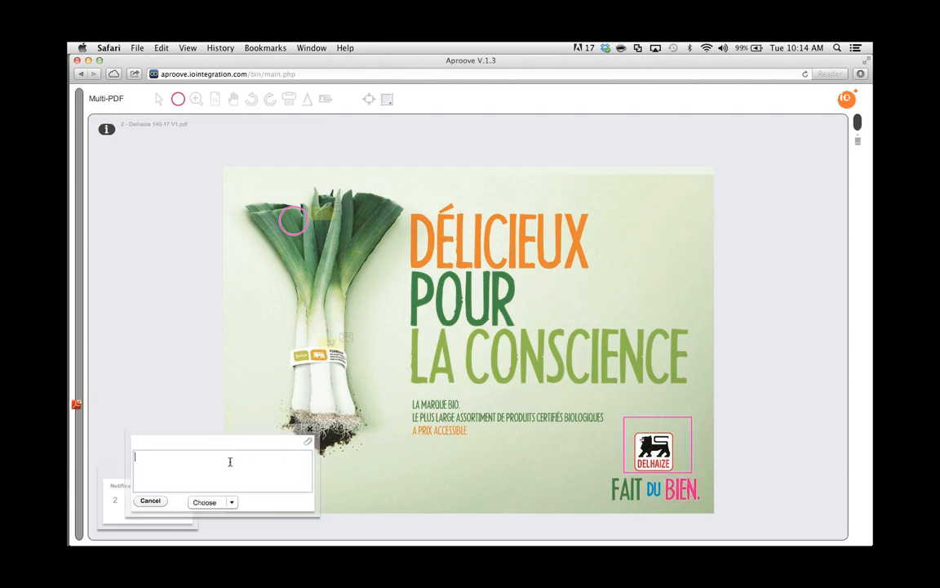
{"action": "type", "text": "wrong logo"}
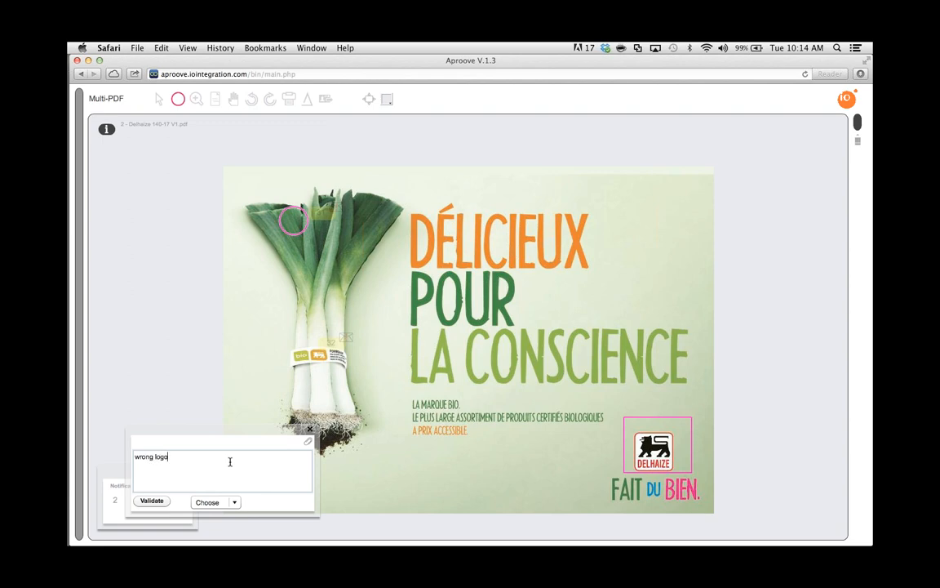
{"action": "left_click", "coordinate": [232, 502]}
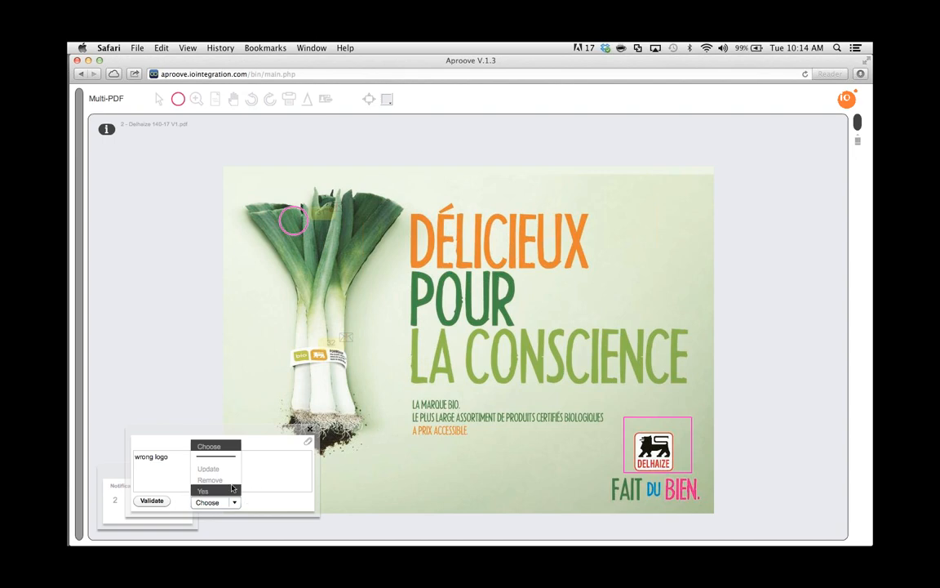
{"action": "left_click", "coordinate": [229, 479]}
{"action": "left_click", "coordinate": [153, 500]}
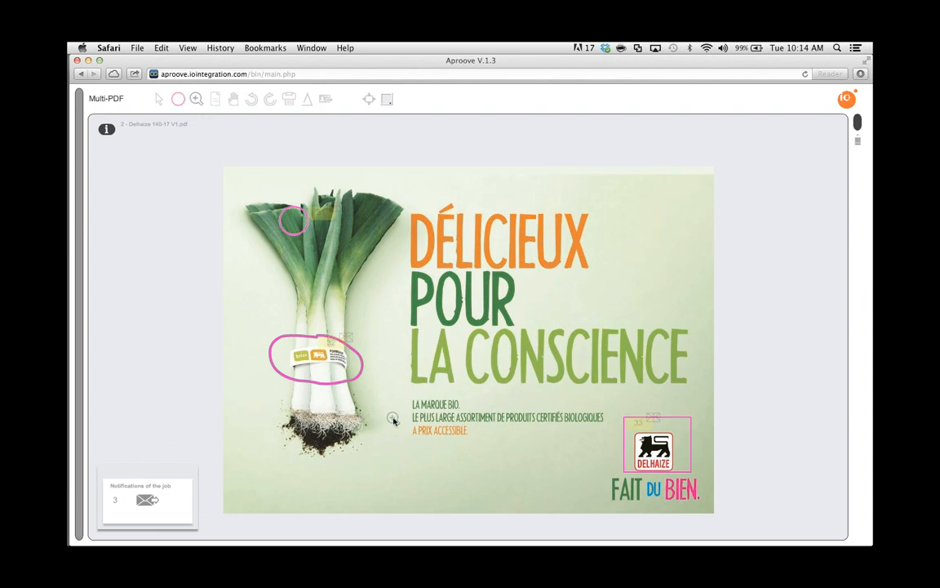
- Mark the text block from "LA MARQUE BIO." to "À PRIX ACCESSIBLE." and copy its text into the note for correction
{"action": "scroll", "coordinate": [392, 420], "scroll_direction": "up", "scroll_amount": 3}
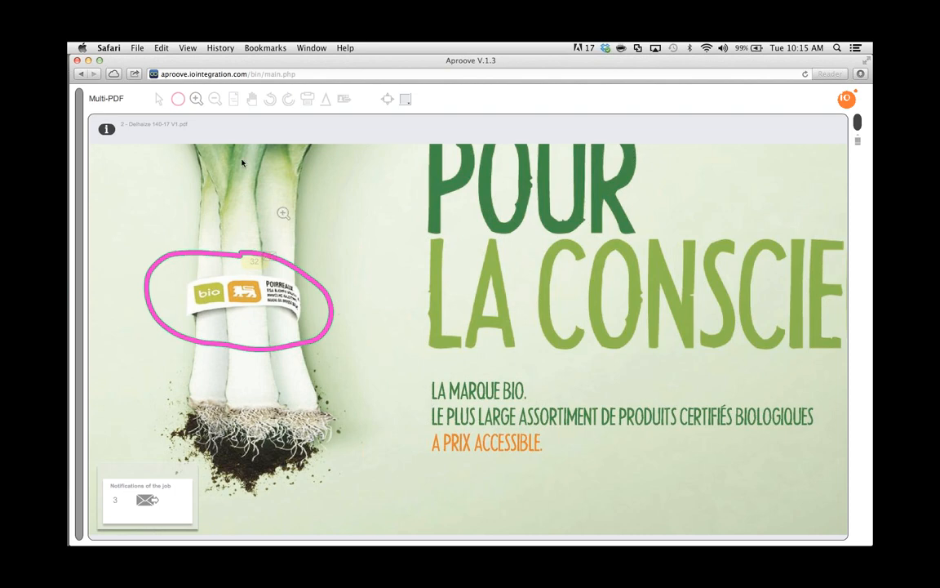
{"action": "left_click", "coordinate": [178, 99]}
{"action": "mouse_move", "coordinate": [431, 381]}
{"action": "left_mouse_down"}
{"action": "mouse_move", "coordinate": [444, 395]}
{"action": "mouse_move", "coordinate": [529, 418]}
{"action": "mouse_move", "coordinate": [501, 441]}
{"action": "left_mouse_up"}
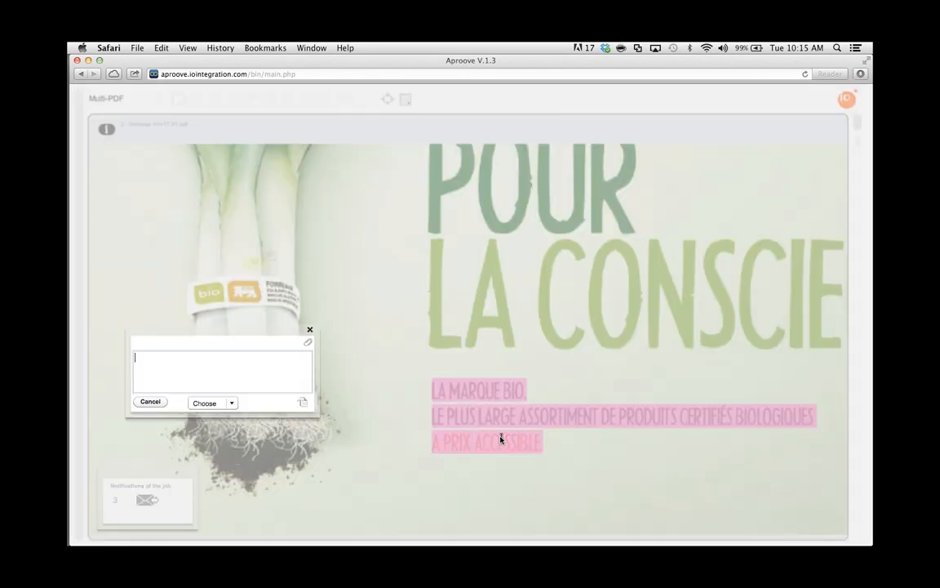
{"action": "left_click", "coordinate": [303, 401]}
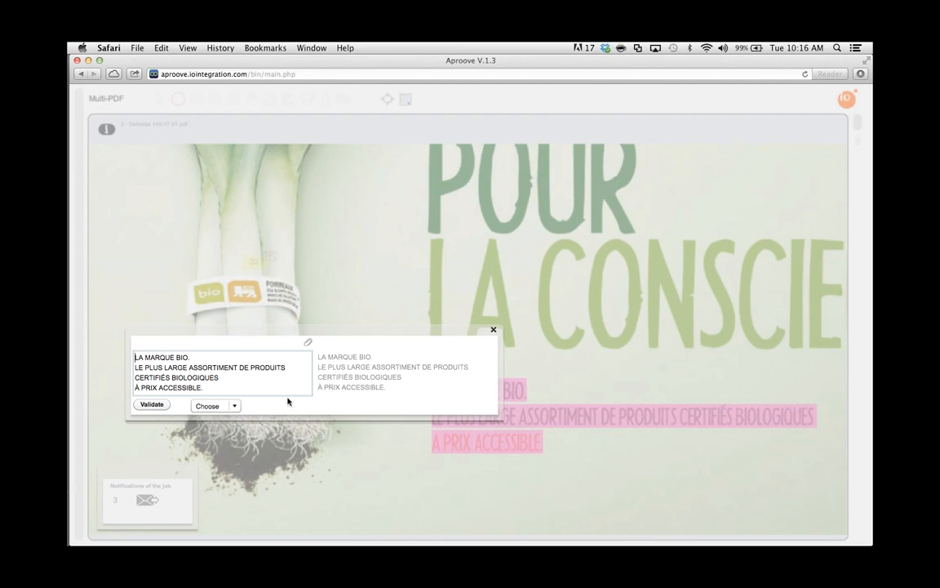
- Delete the note's text through "ASSORTIMENT DE PRODUITS" and add a line of filler text after "À PRIX ACCESSIBLE."
{"action": "left_click_drag", "start_coordinate": [136, 355], "coordinate": [306, 371]}
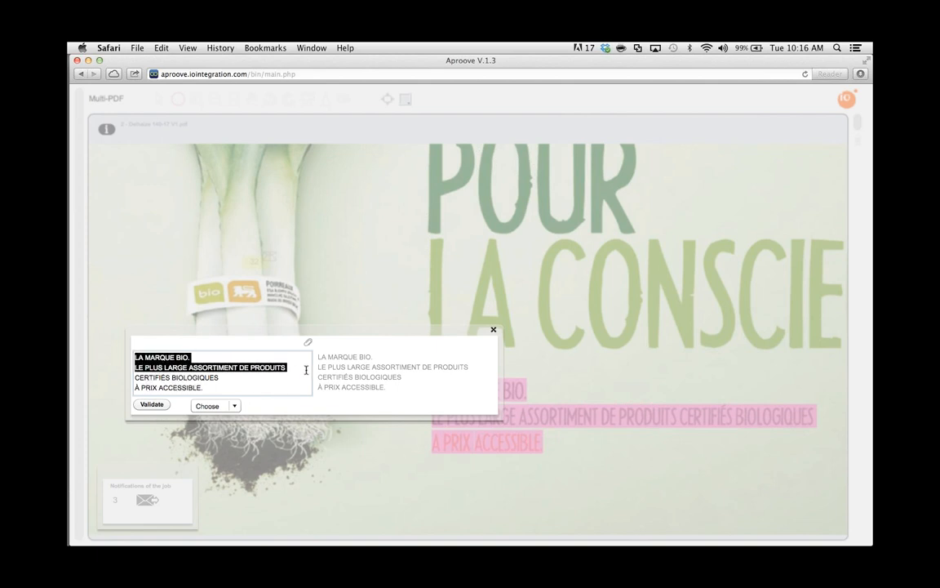
{"action": "key", "text": "BackSpace"}
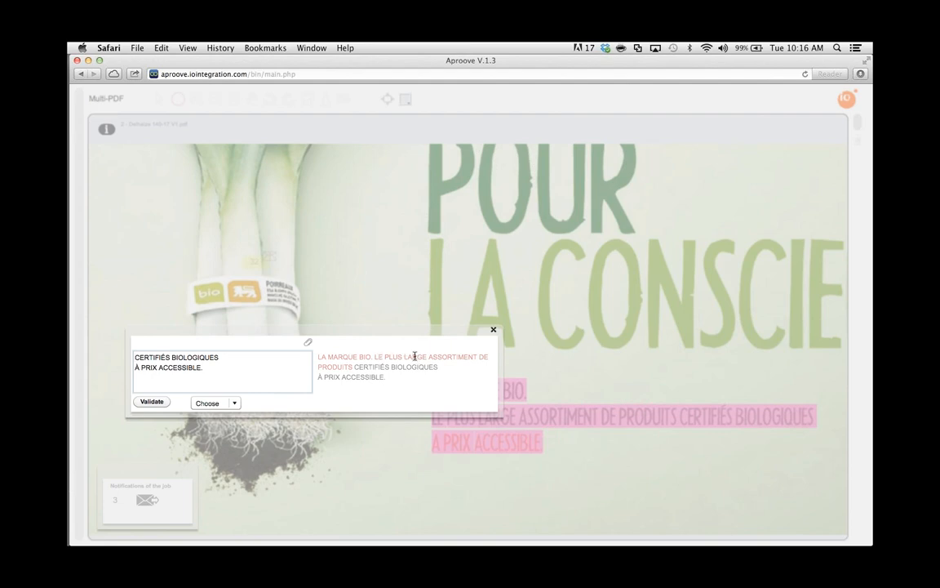
{"action": "left_click", "coordinate": [247, 367]}
{"action": "type", "text": "eljeljfelfjeljefkjelkfjelkfjelfjfelkjfejfe"}
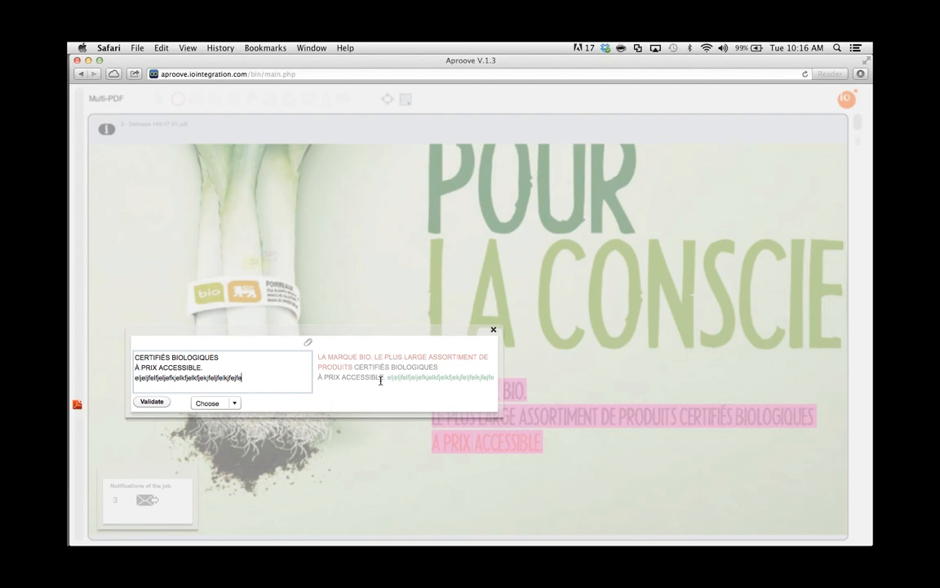
- Attach the "New Text Document" file from the Desktop to the text correction note and save the note
{"action": "left_click", "coordinate": [308, 343]}
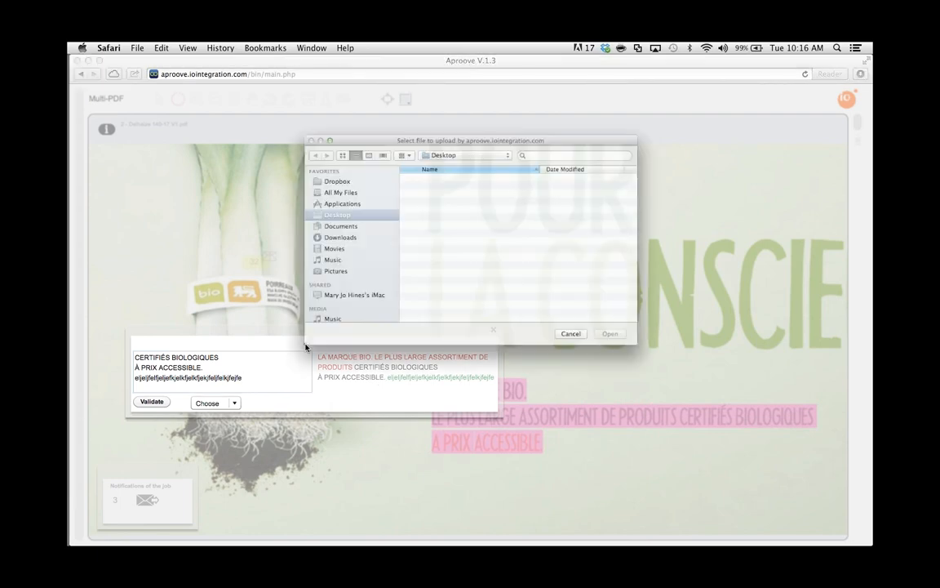
{"action": "left_click", "coordinate": [415, 240]}
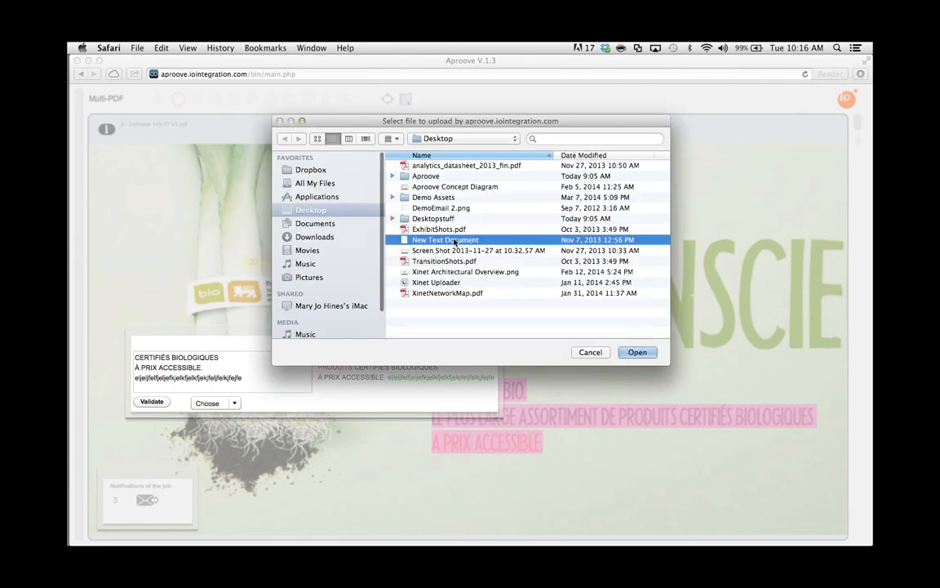
{"action": "left_click", "coordinate": [635, 352]}
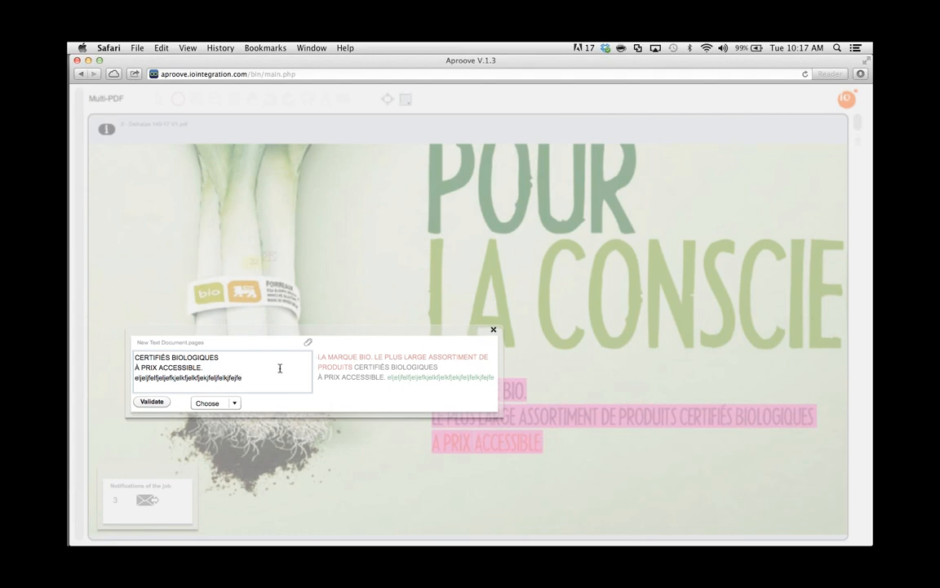
{"action": "left_click", "coordinate": [153, 402]}
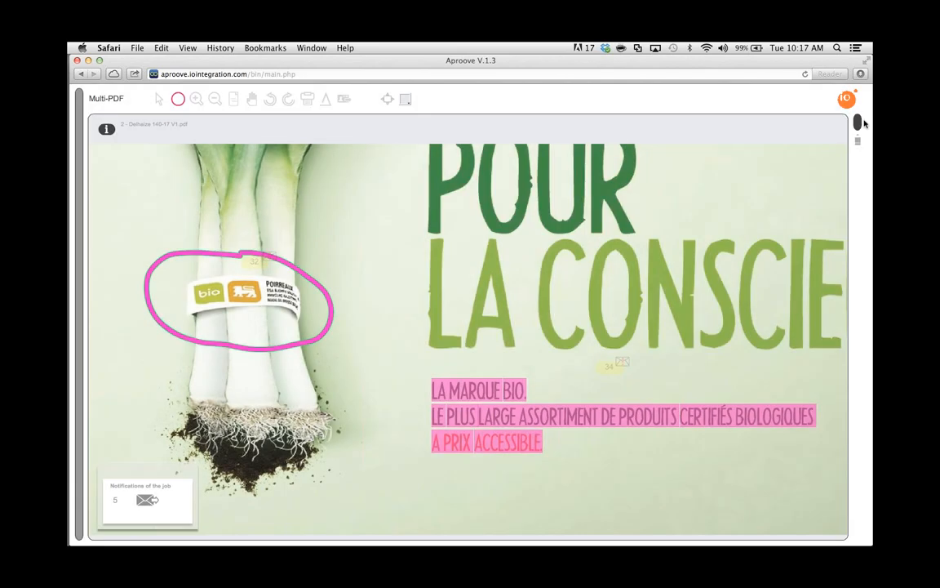
- Show the notes list, change its sort order and select the "Tooo green!" note to locate it on the page
{"action": "left_click", "coordinate": [857, 124]}
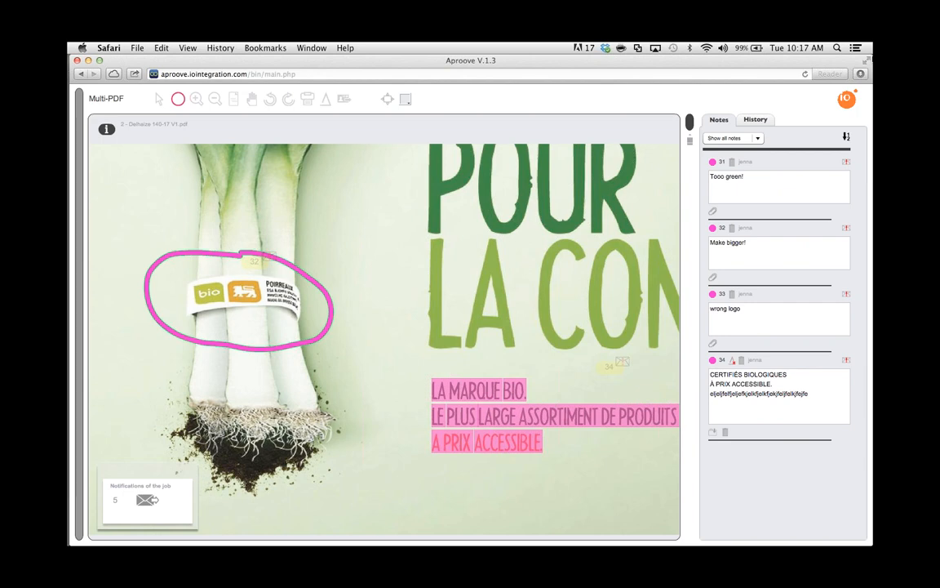
{"action": "left_click", "coordinate": [847, 138]}
{"action": "double_click", "coordinate": [814, 313]}
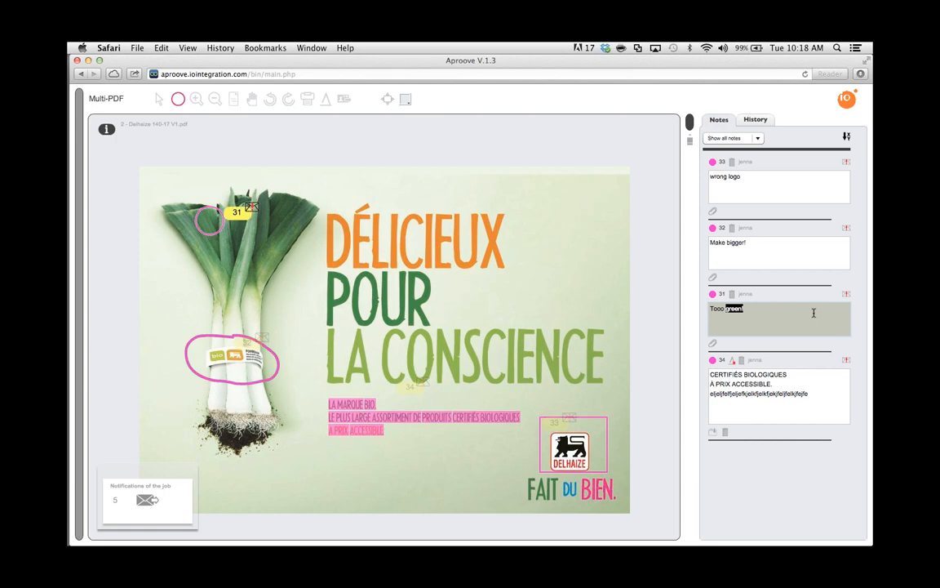
- Review the job's history log, and hide the notes and history to give the page full width
{"action": "left_click", "coordinate": [760, 119]}
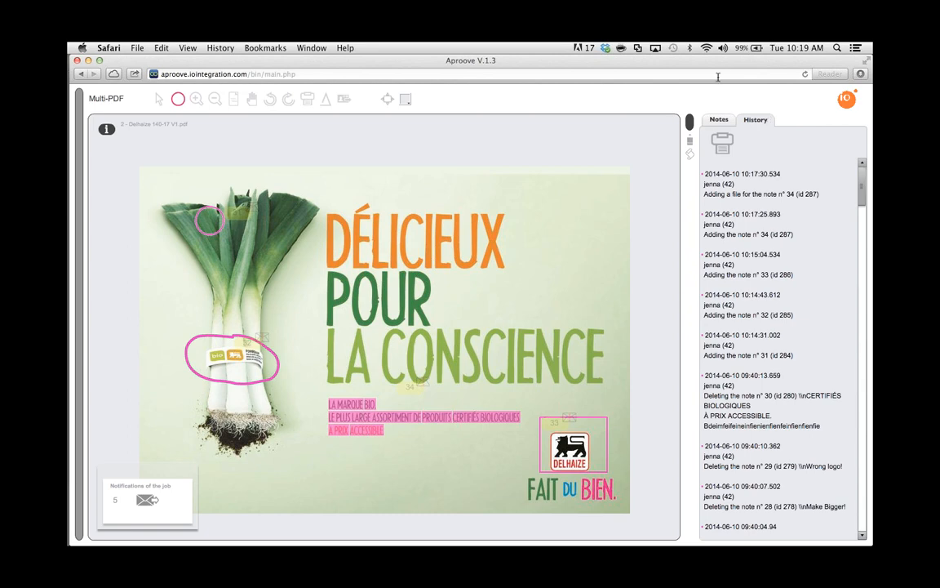
{"action": "left_click", "coordinate": [691, 124]}
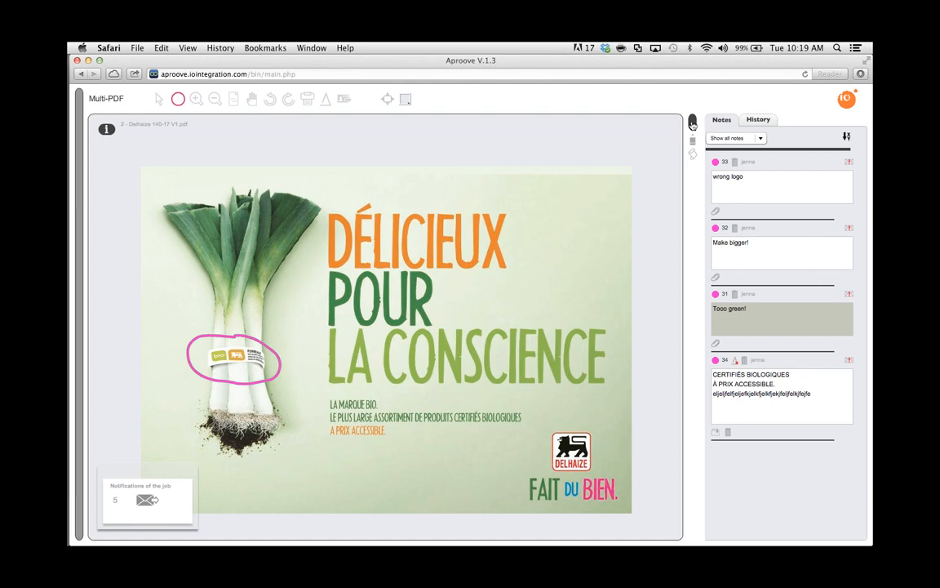
{"action": "left_click", "coordinate": [691, 124]}
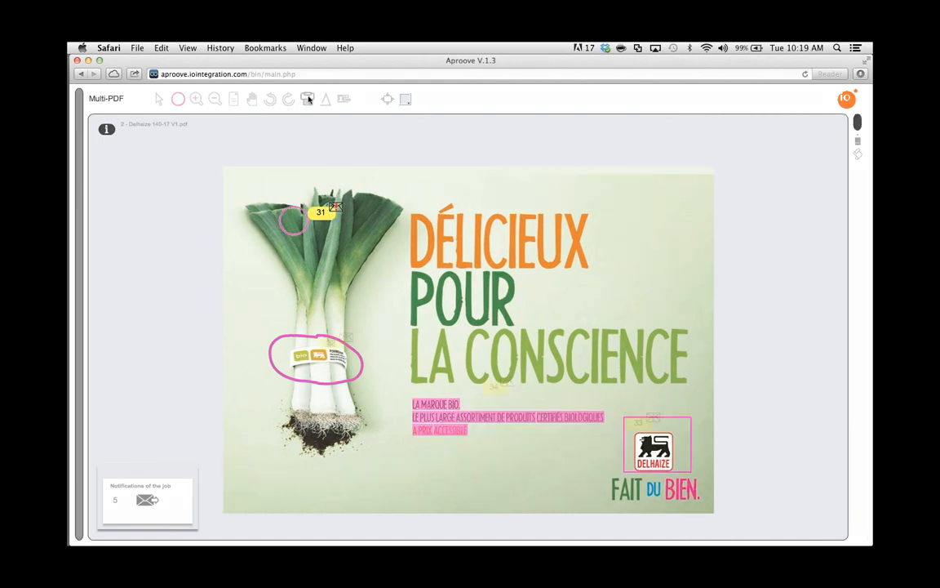
- Export the current page as a low-res PDF with notes display and Acrobat optimized enabled, and return to the Multi-PDF proof
{"action": "left_click", "coordinate": [308, 99]}
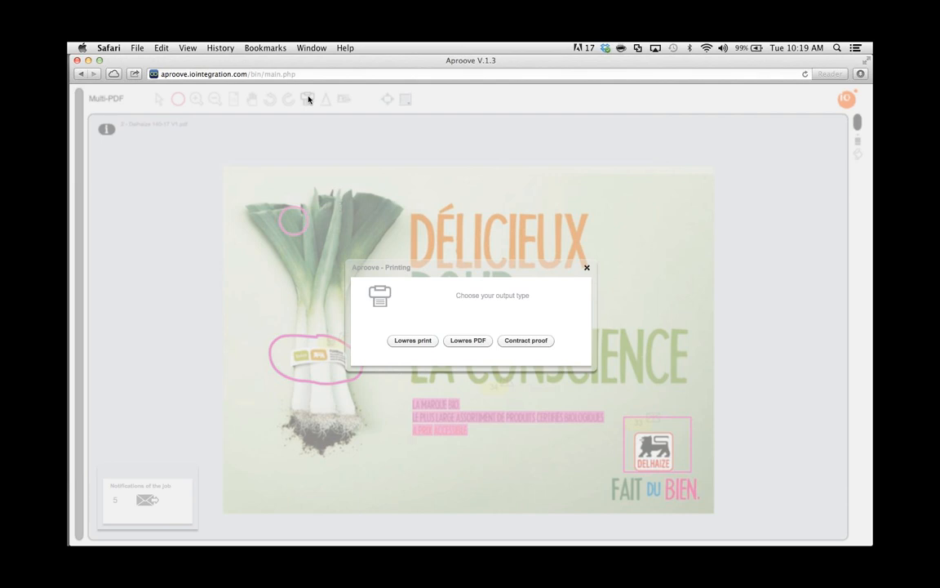
{"action": "left_click", "coordinate": [468, 341]}
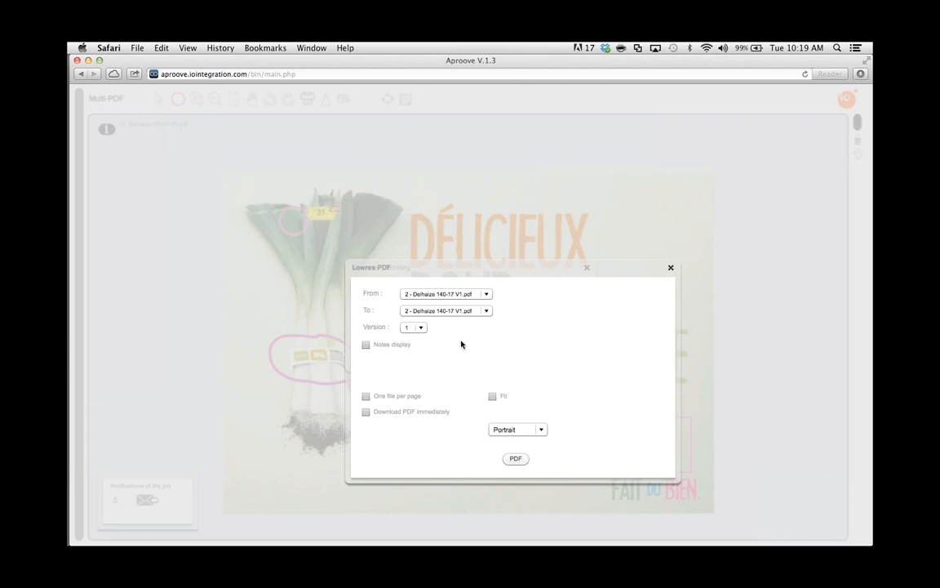
{"action": "left_click", "coordinate": [365, 344]}
{"action": "left_click", "coordinate": [377, 363]}
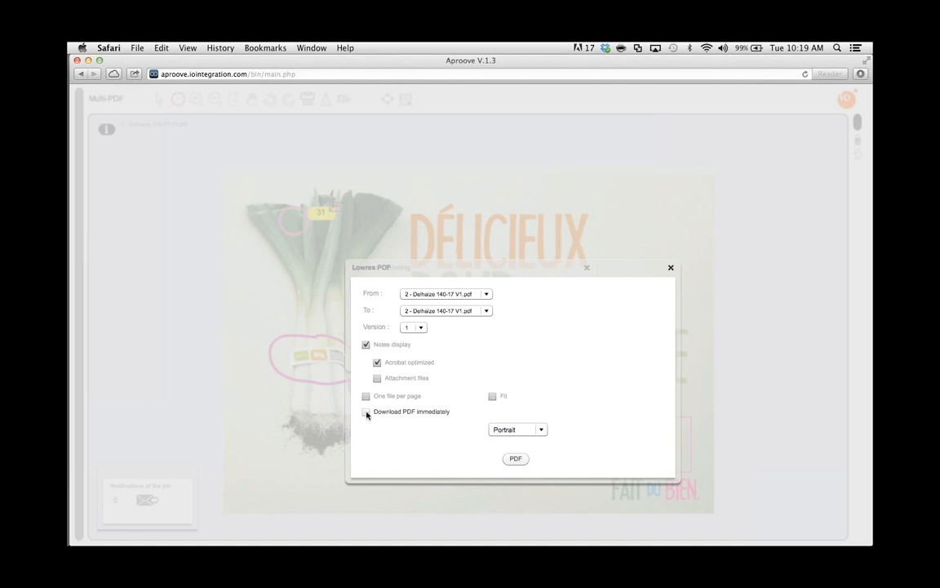
{"action": "left_click", "coordinate": [516, 459]}
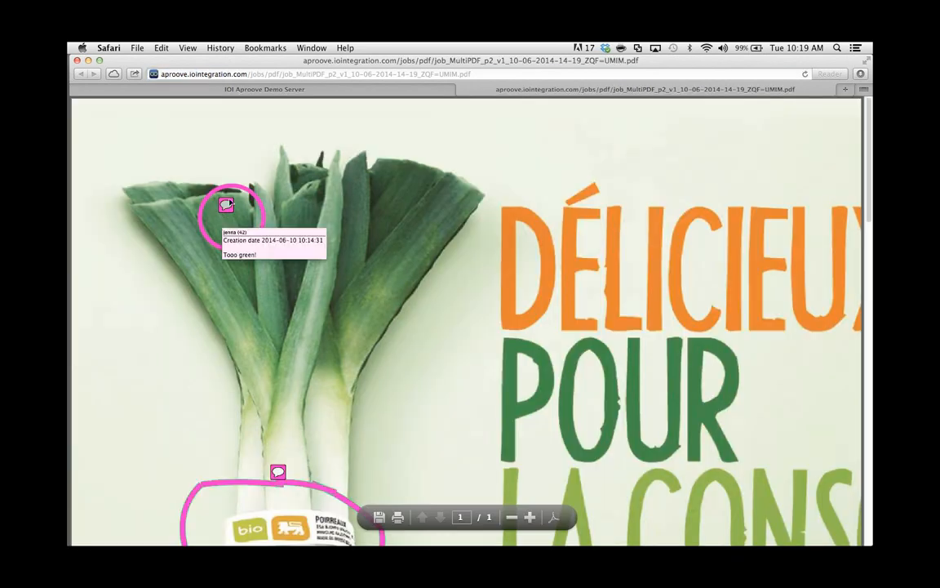
{"action": "left_click", "coordinate": [340, 89]}
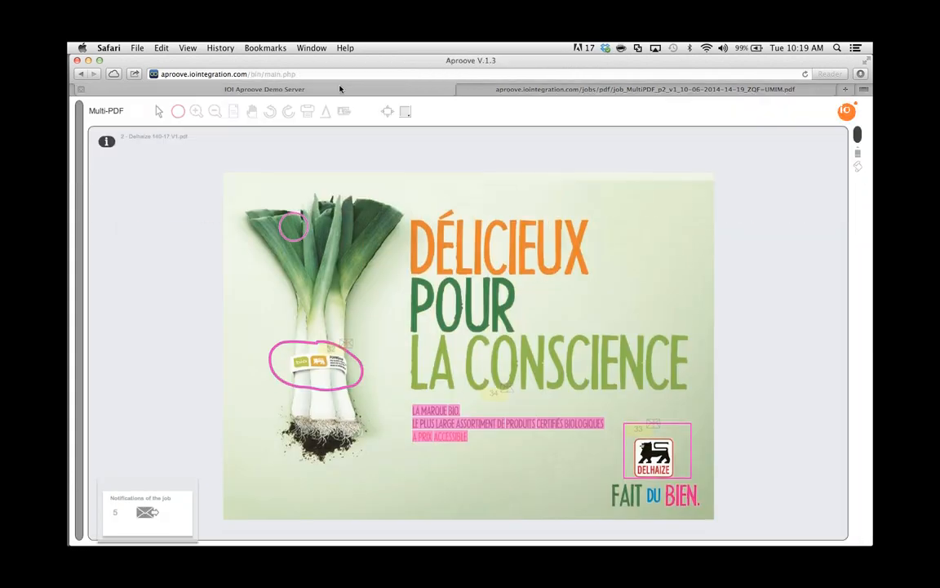
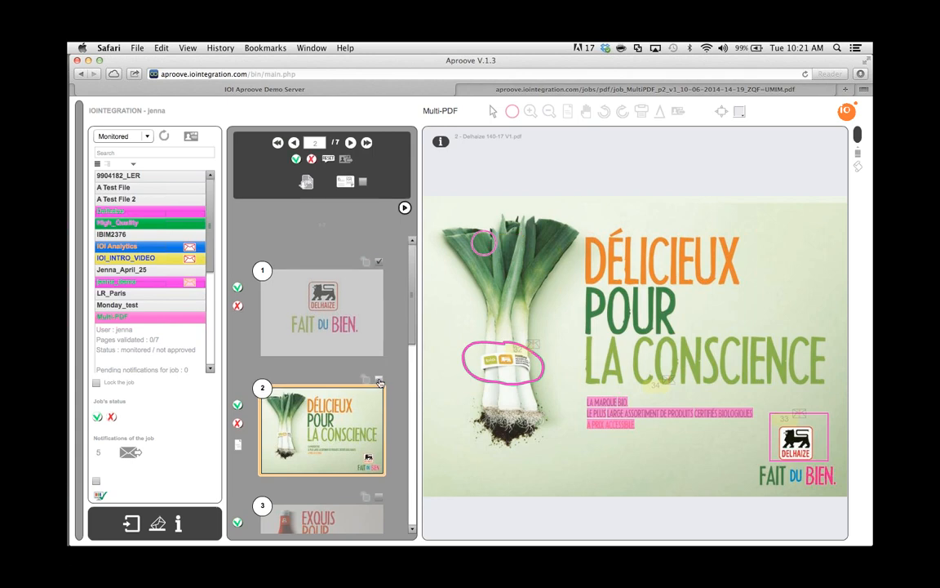
- Add pages 3 and 4 to the page selection and start a job page invitation for the selected pages
{"action": "left_click_drag", "start_coordinate": [412, 340], "coordinate": [412, 427]}
{"action": "left_click", "coordinate": [379, 294]}
{"action": "left_click", "coordinate": [380, 413]}
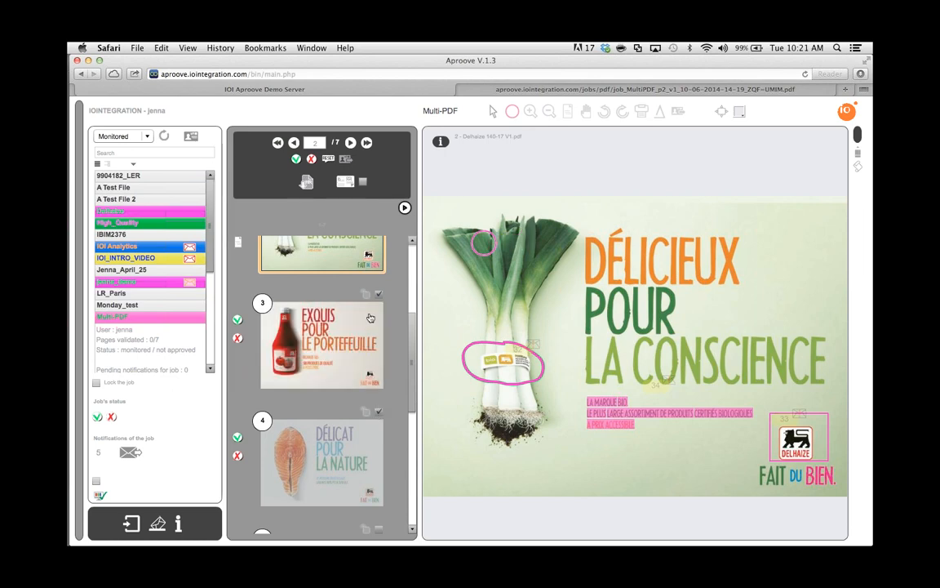
{"action": "left_click", "coordinate": [347, 161]}
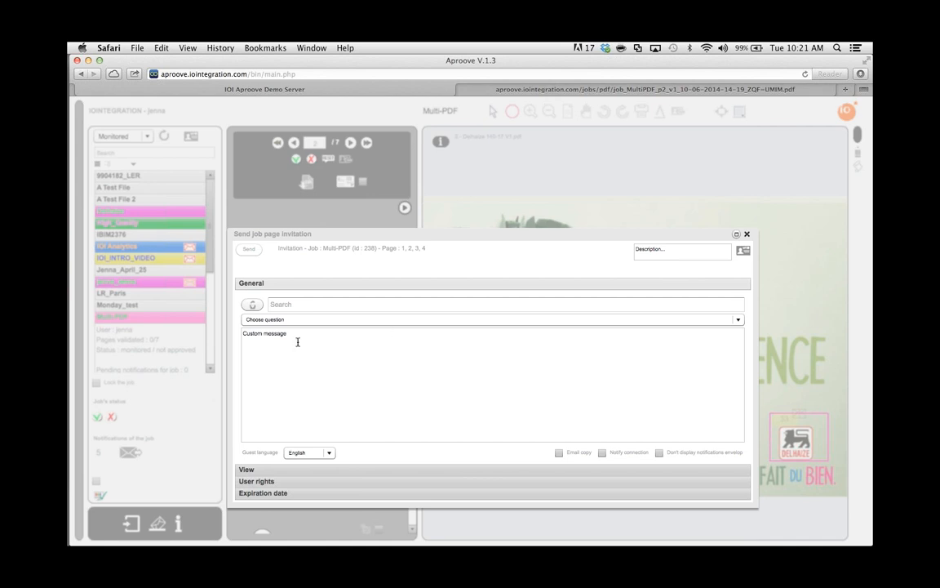
- Add the recipient's e-mail address to the invitation and enter the message "Please review these pages!" without choosing a question
{"action": "left_click", "coordinate": [326, 301]}
{"action": "type", "text": "jenna"}
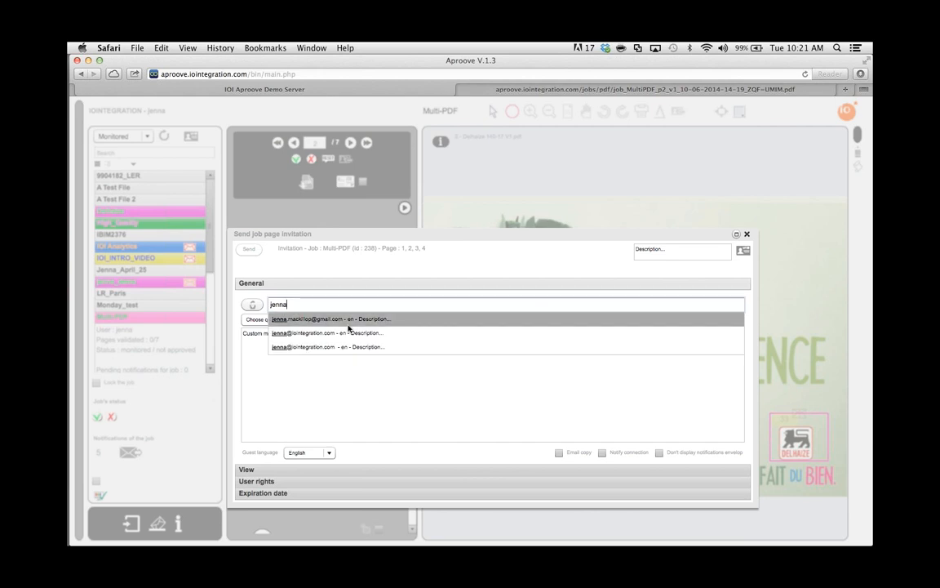
{"action": "left_click", "coordinate": [346, 333]}
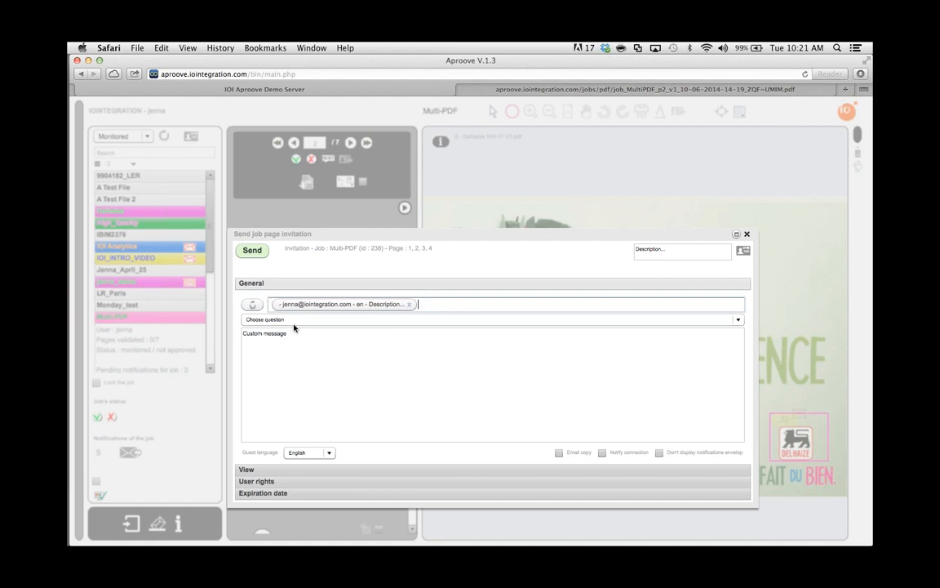
{"action": "left_click", "coordinate": [316, 321]}
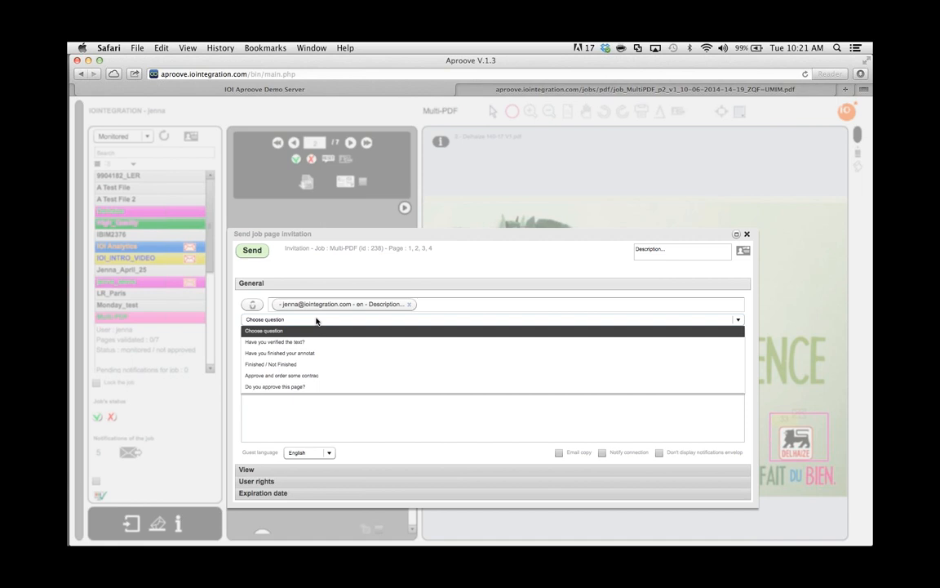
{"action": "left_click", "coordinate": [349, 414]}
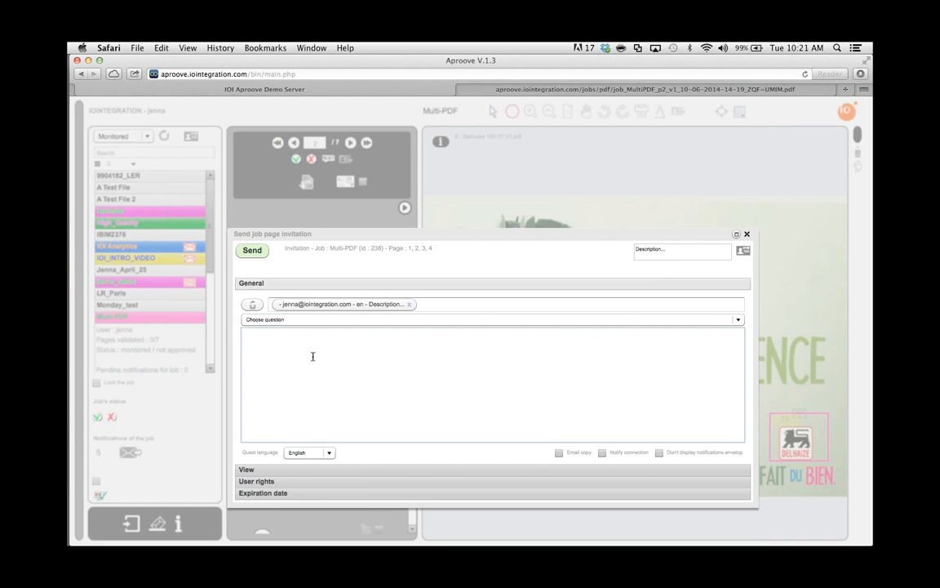
{"action": "type", "text": "Please review these pages!"}
- Review the invitation's view options, user rights and expiration date, and send the invitation
{"action": "left_click", "coordinate": [357, 469]}
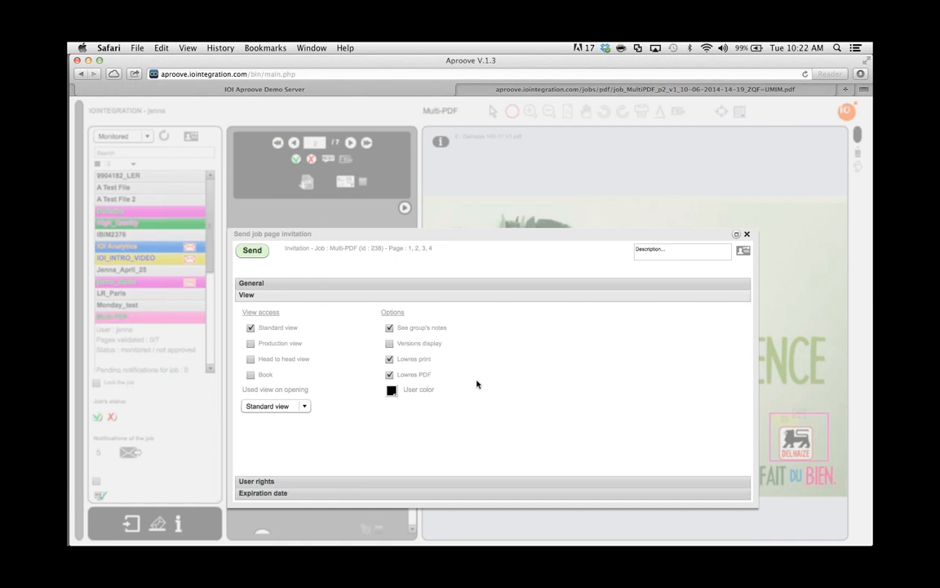
{"action": "left_click", "coordinate": [346, 486]}
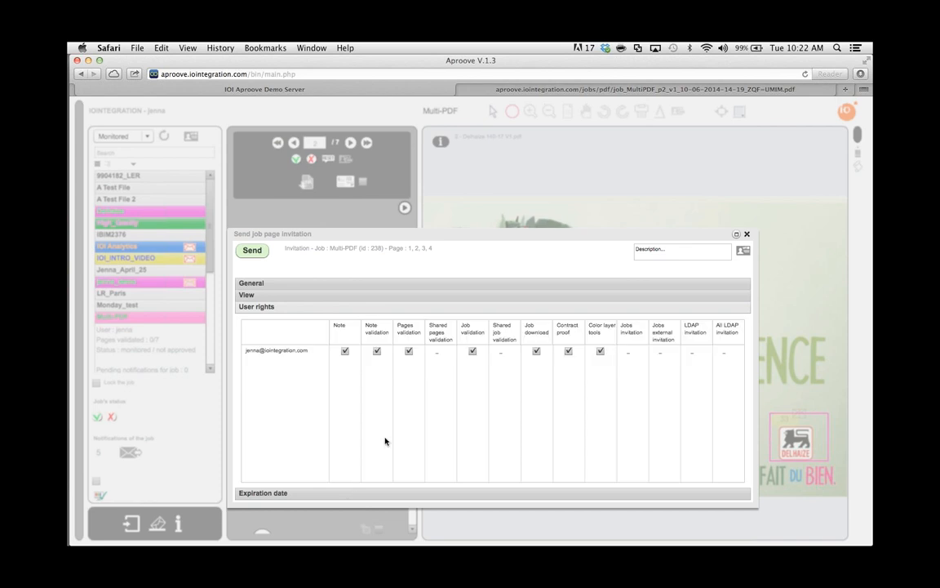
{"action": "left_click", "coordinate": [346, 493]}
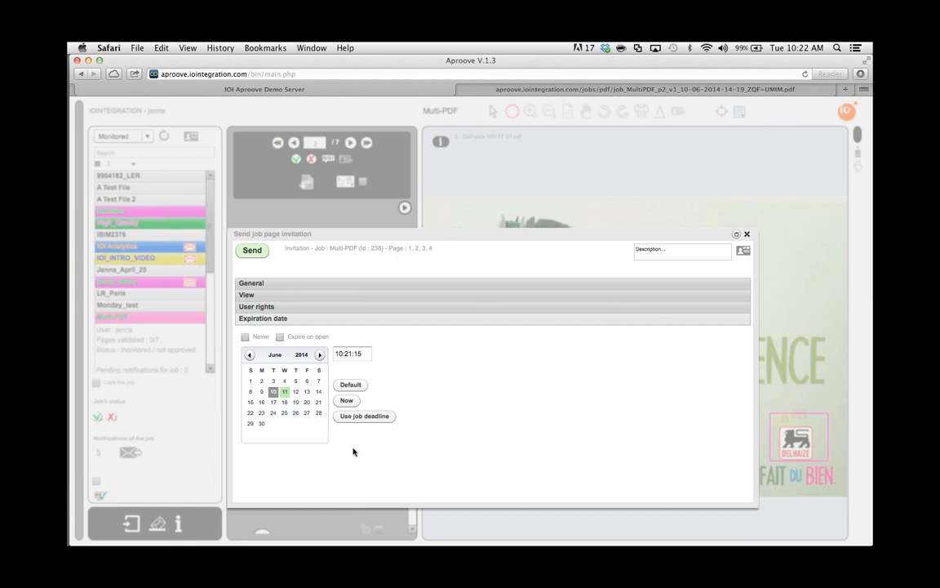
{"action": "left_click", "coordinate": [261, 253]}
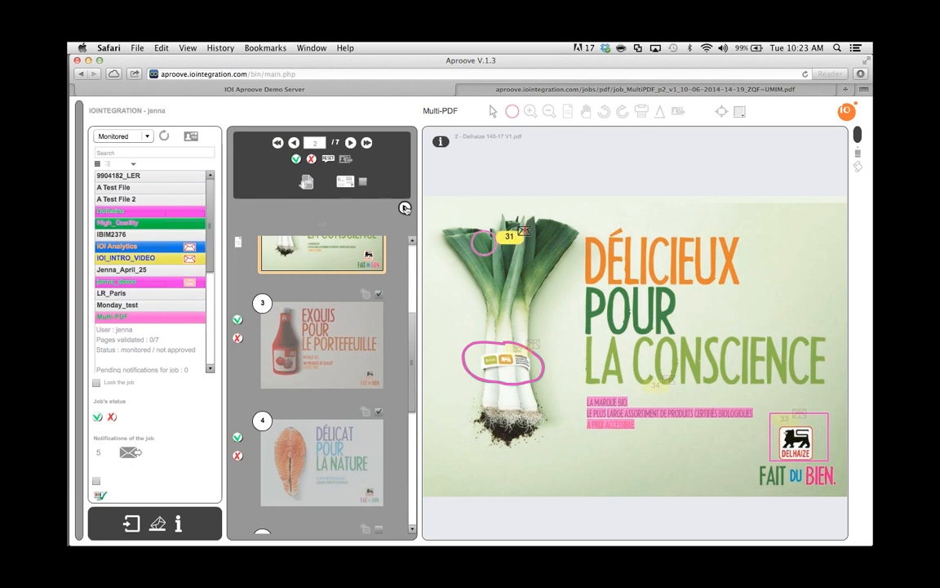
- Expand the page overview, show the pages without their sections and enlarge the page thumbnails
{"action": "left_click", "coordinate": [405, 208]}
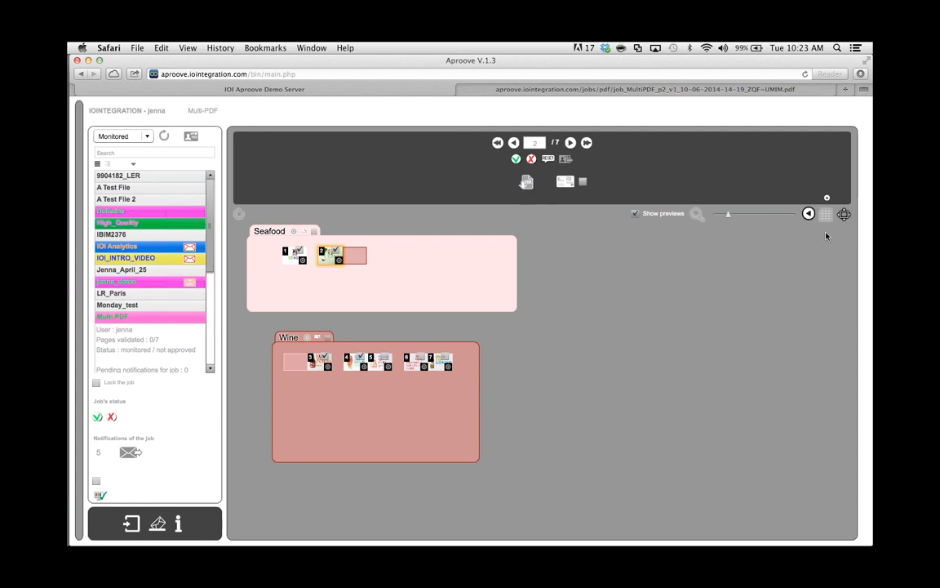
{"action": "left_click", "coordinate": [826, 214]}
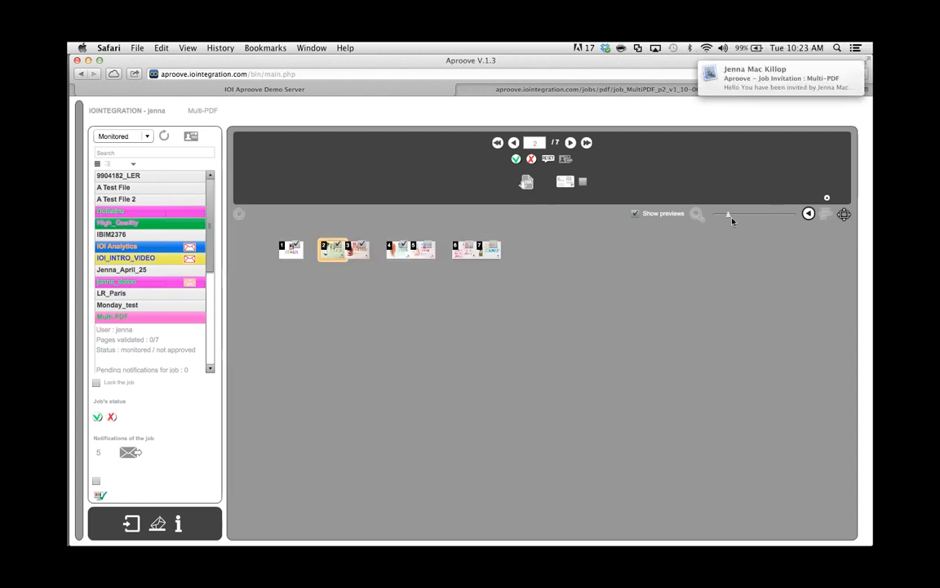
{"action": "left_click_drag", "start_coordinate": [732, 217], "coordinate": [765, 220]}
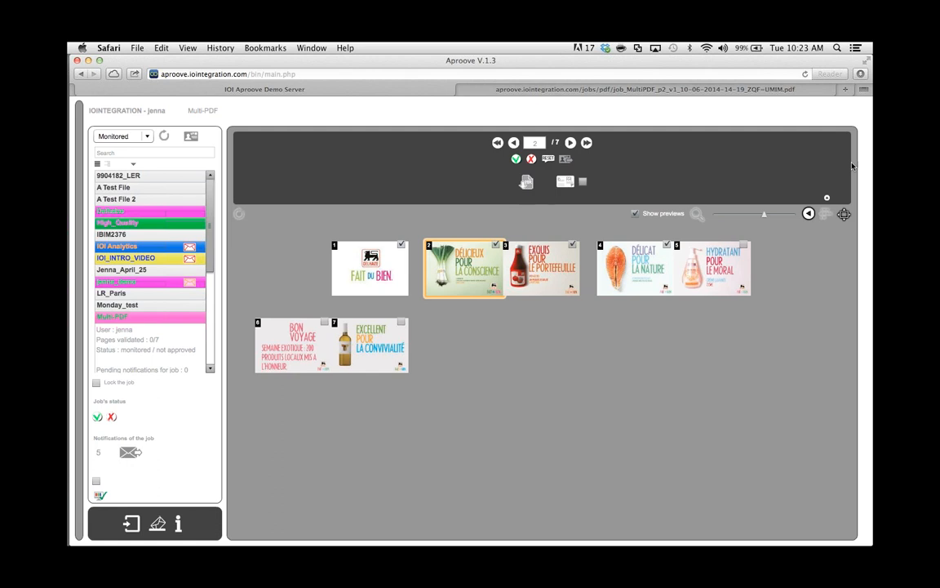
- Show the page sections again and inspect the user access rights of the Wine section
{"action": "left_click", "coordinate": [826, 214]}
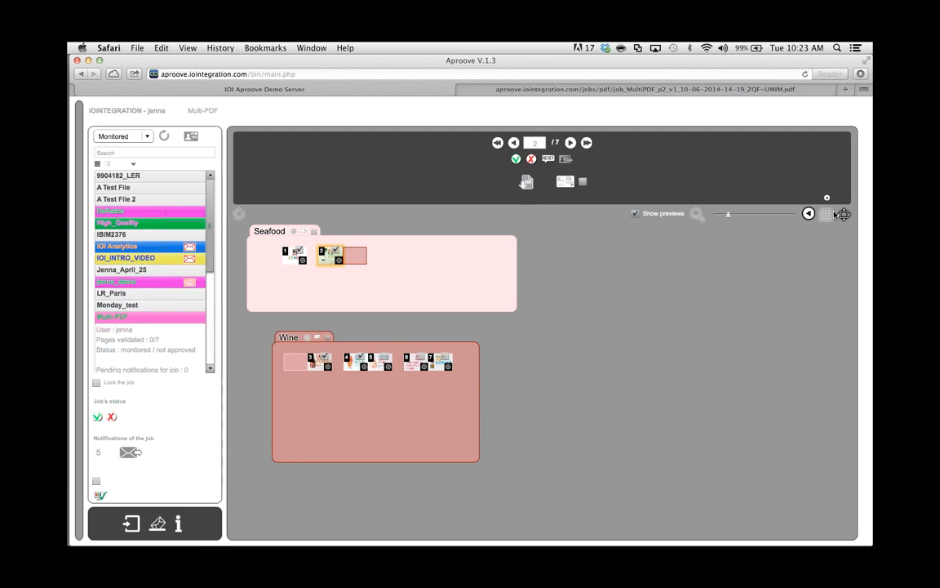
{"action": "left_click", "coordinate": [309, 339]}
{"action": "left_click", "coordinate": [308, 338]}
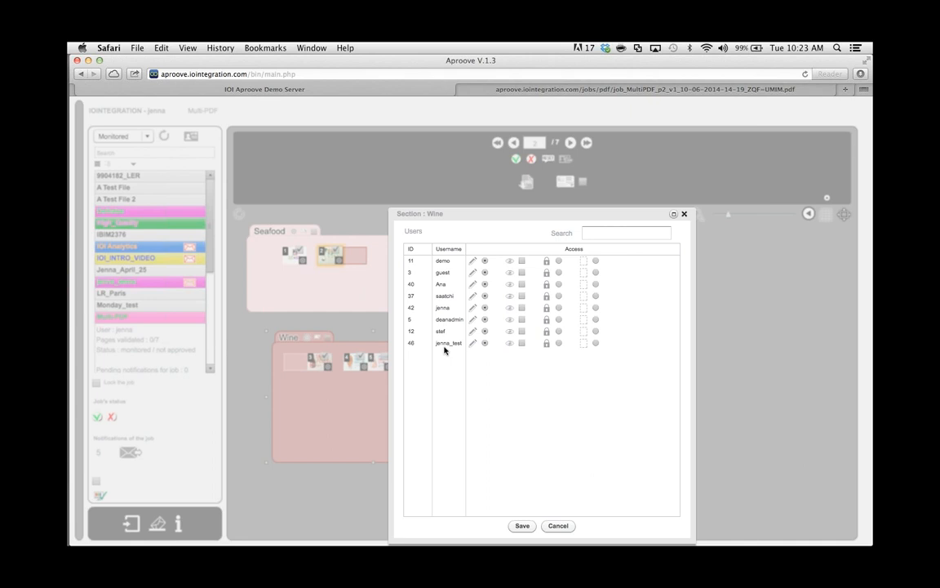
{"action": "left_click", "coordinate": [684, 214]}
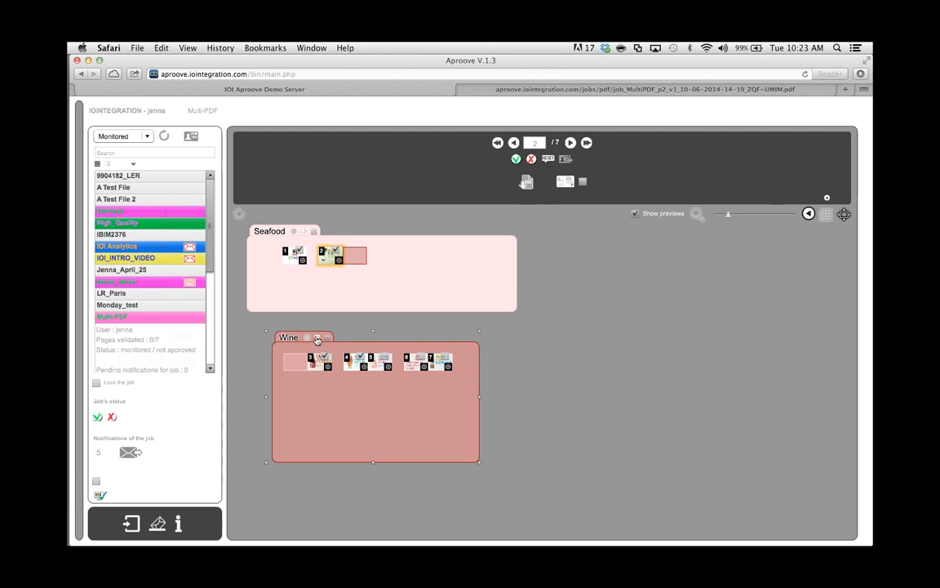
- Preview the Wine section as a page-turning book, turn back a page and return to the page overview
{"action": "left_click", "coordinate": [318, 339]}
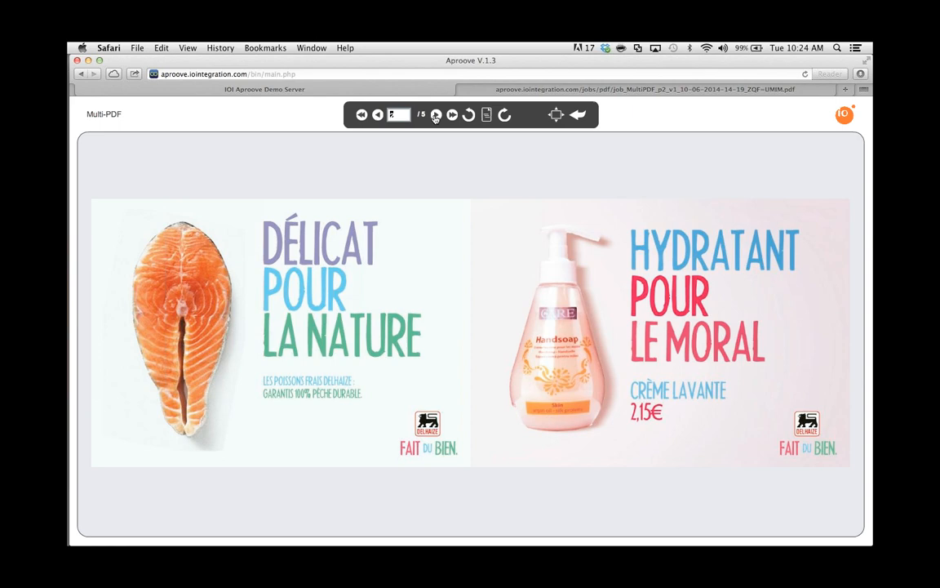
{"action": "left_click", "coordinate": [377, 115]}
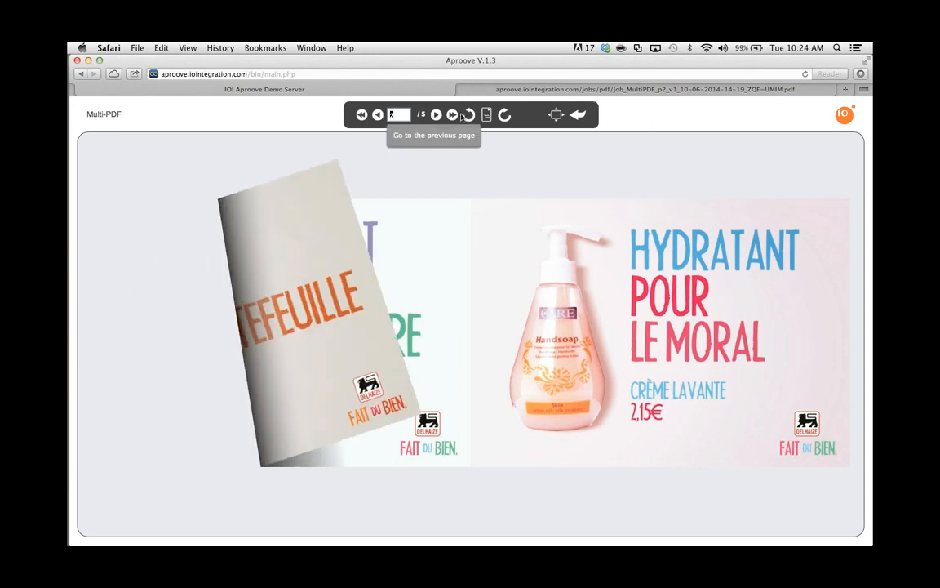
{"action": "left_click", "coordinate": [579, 116]}
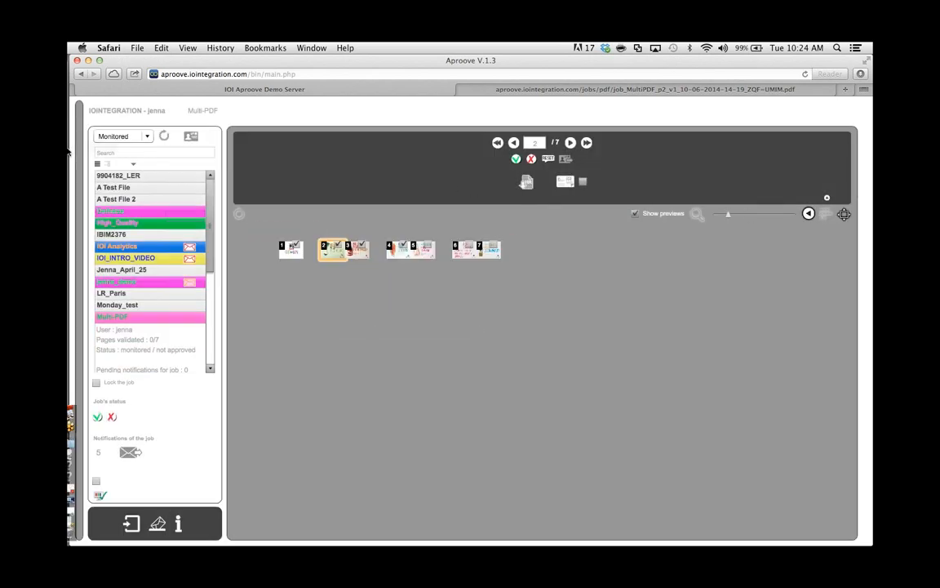
- Switch to Mail, open the Multi-PDF job invitation, follow its proofing link and continue past the invitation message
{"action": "left_click", "coordinate": [76, 124]}
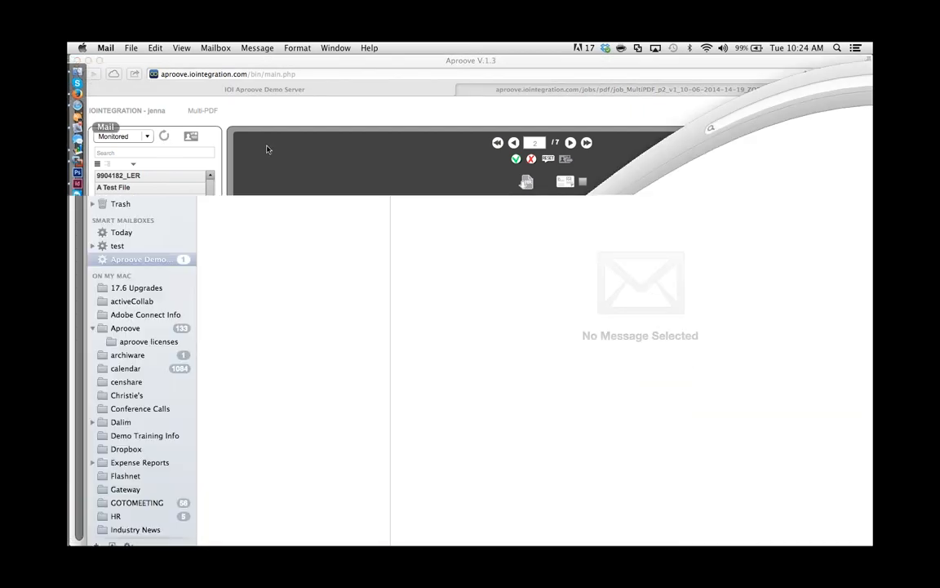
{"action": "left_click", "coordinate": [289, 132]}
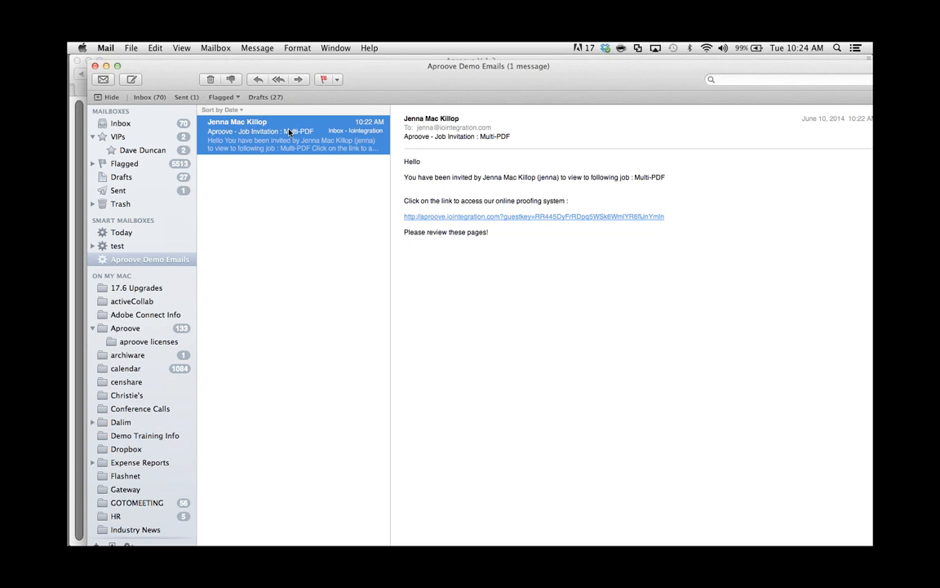
{"action": "left_click", "coordinate": [427, 217]}
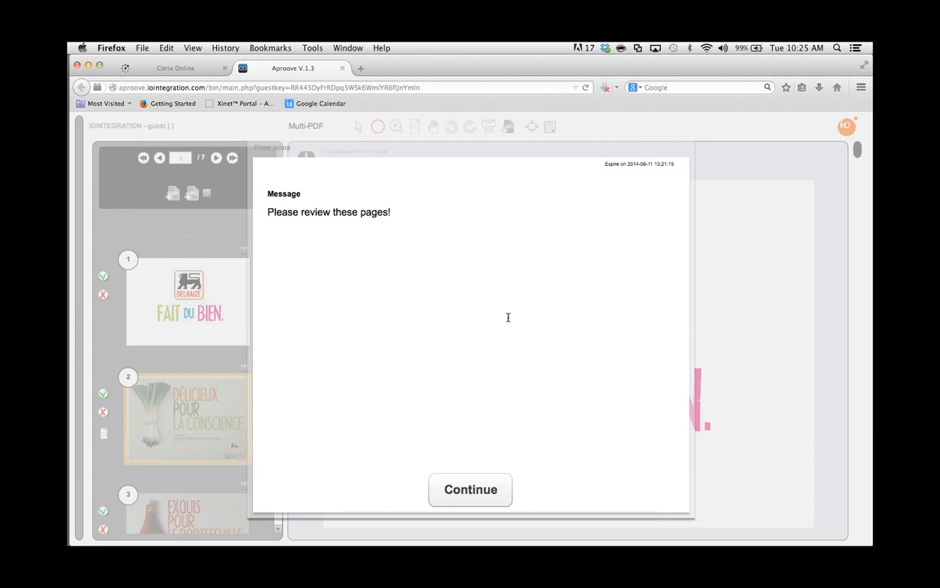
{"action": "left_click", "coordinate": [466, 488]}
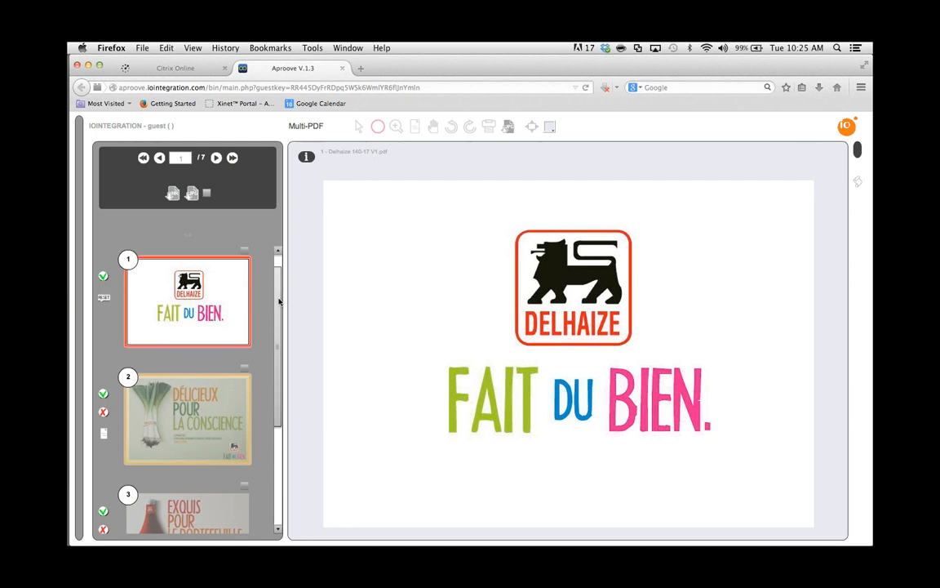
- Approve page 3 as the guest reviewer and open page 4
{"action": "left_click_drag", "start_coordinate": [278, 302], "coordinate": [277, 353]}
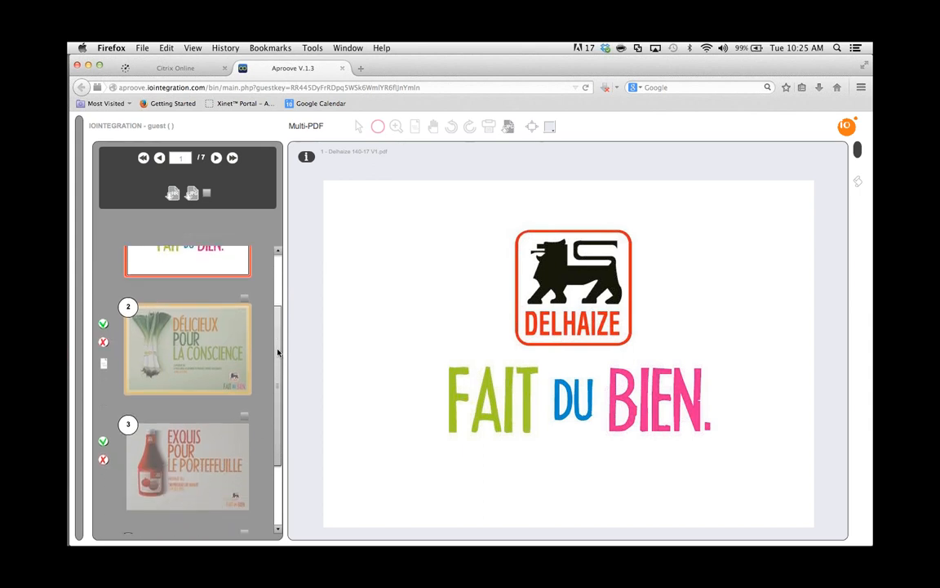
{"action": "left_click", "coordinate": [102, 403]}
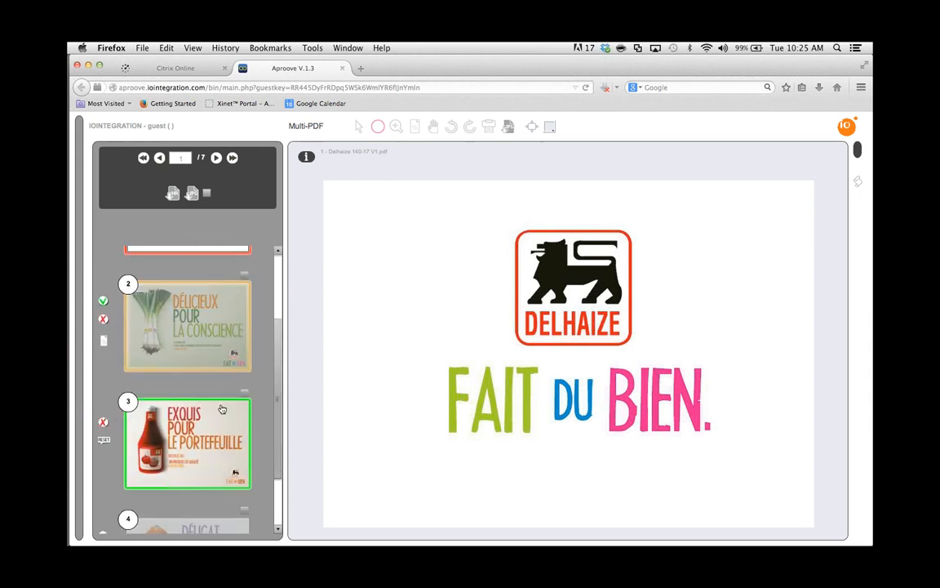
{"action": "left_click_drag", "start_coordinate": [276, 361], "coordinate": [278, 412]}
{"action": "left_click", "coordinate": [198, 471]}
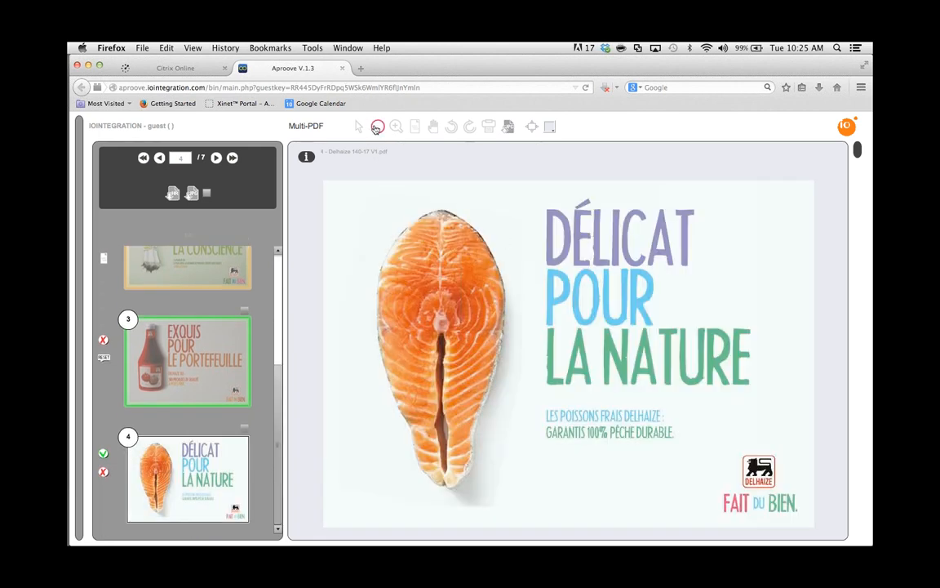
- Draw a freehand outline around the salmon steak on page 4 and save it as a note with a short comment
{"action": "left_click", "coordinate": [377, 128]}
{"action": "mouse_move", "coordinate": [428, 199]}
{"action": "left_mouse_down"}
{"action": "mouse_move", "coordinate": [369, 341]}
{"action": "mouse_move", "coordinate": [411, 508]}
{"action": "left_mouse_up"}
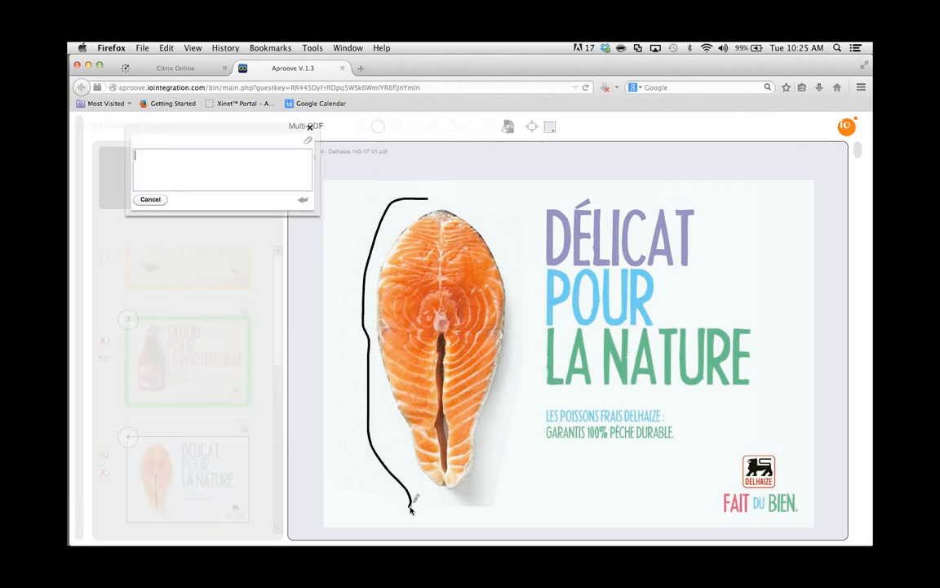
{"action": "mouse_move", "coordinate": [444, 207]}
{"action": "left_mouse_down"}
{"action": "mouse_move", "coordinate": [561, 300]}
{"action": "mouse_move", "coordinate": [538, 400]}
{"action": "mouse_move", "coordinate": [477, 420]}
{"action": "mouse_move", "coordinate": [395, 421]}
{"action": "mouse_move", "coordinate": [338, 359]}
{"action": "left_mouse_up"}
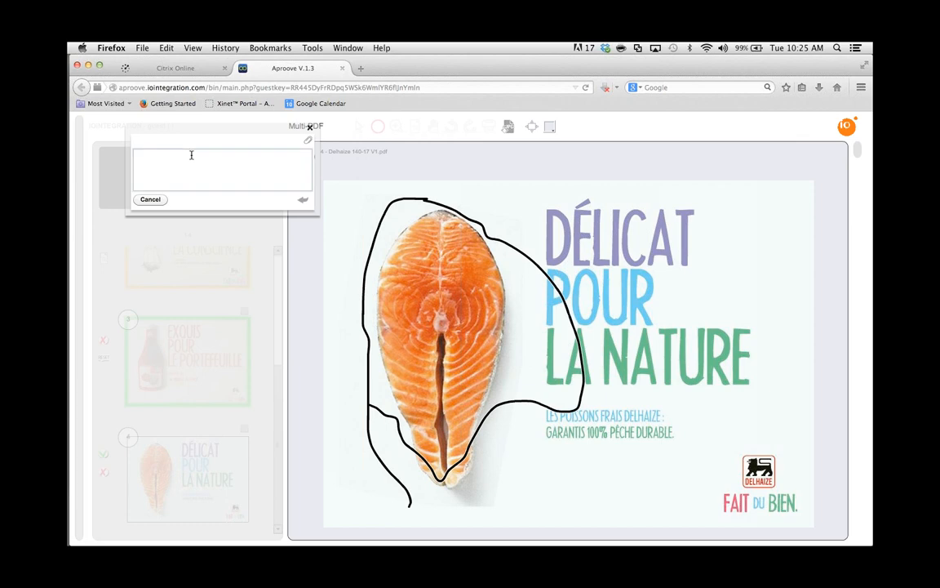
{"action": "left_click", "coordinate": [191, 155]}
{"action": "type", "text": "a"}
{"action": "type", "text": "emo"}
{"action": "left_click", "coordinate": [157, 199]}
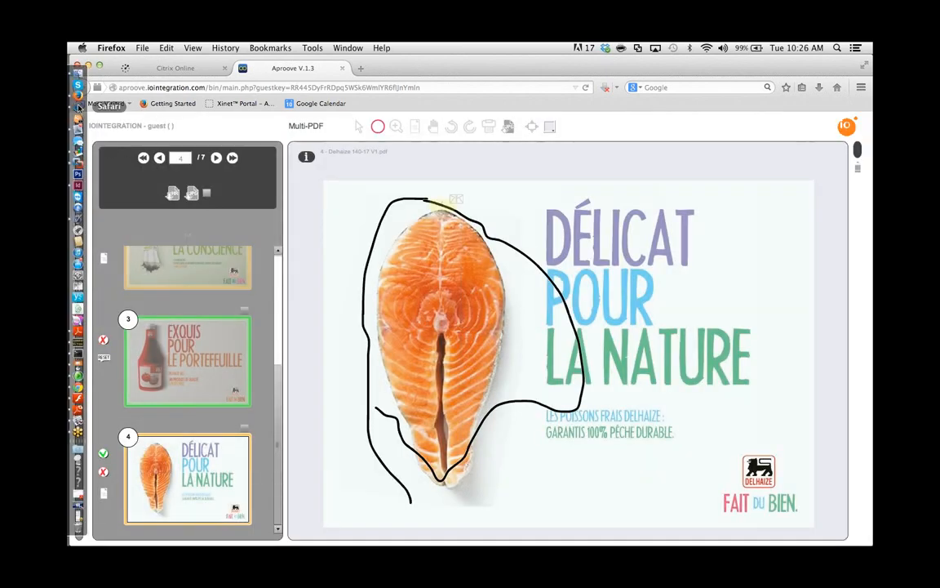
- Switch to Safari and enlarge the Multi-PDF page previews to examine the guest's review status on pages 1–4
{"action": "left_click", "coordinate": [77, 106]}
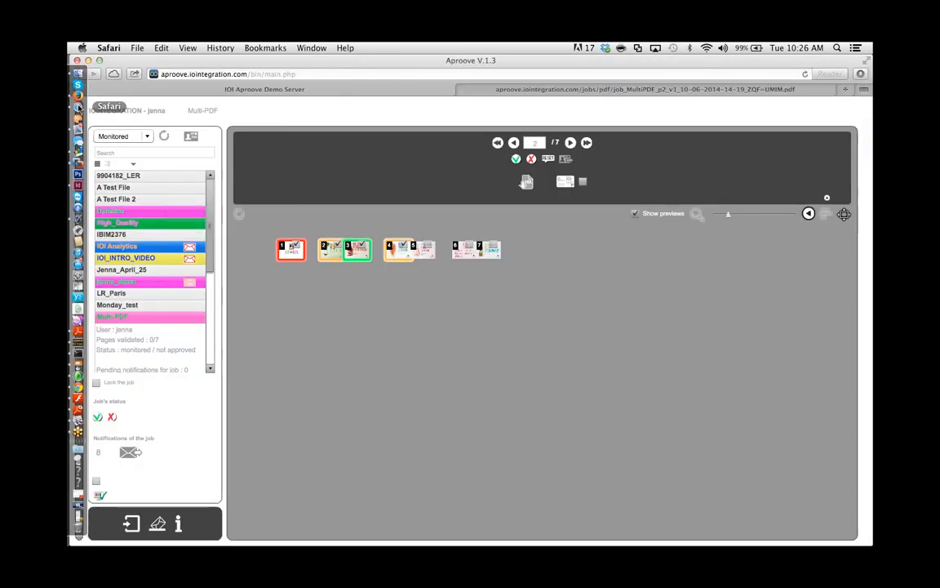
{"action": "left_click", "coordinate": [772, 215]}
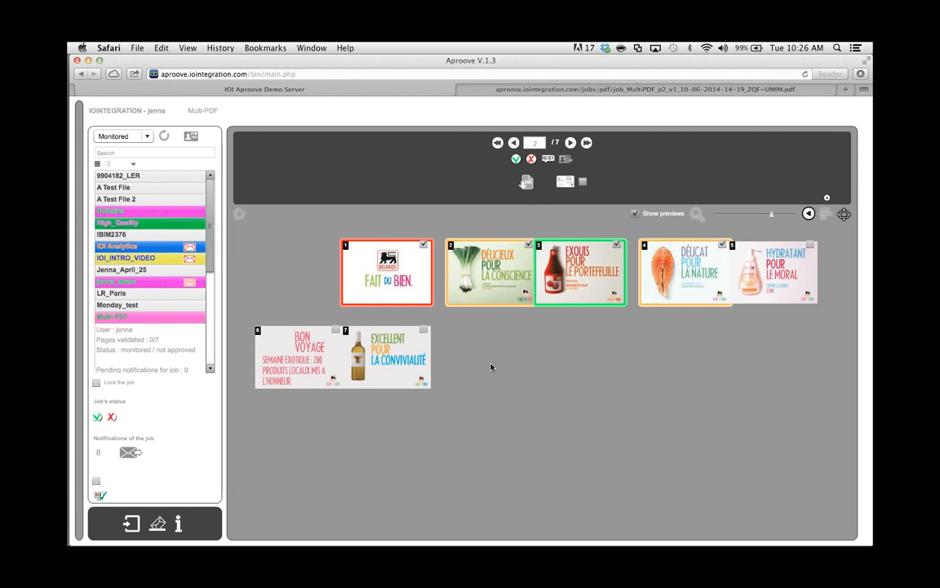
{"action": "mouse_move", "coordinate": [364, 247]}
{"action": "mouse_move", "coordinate": [582, 285]}
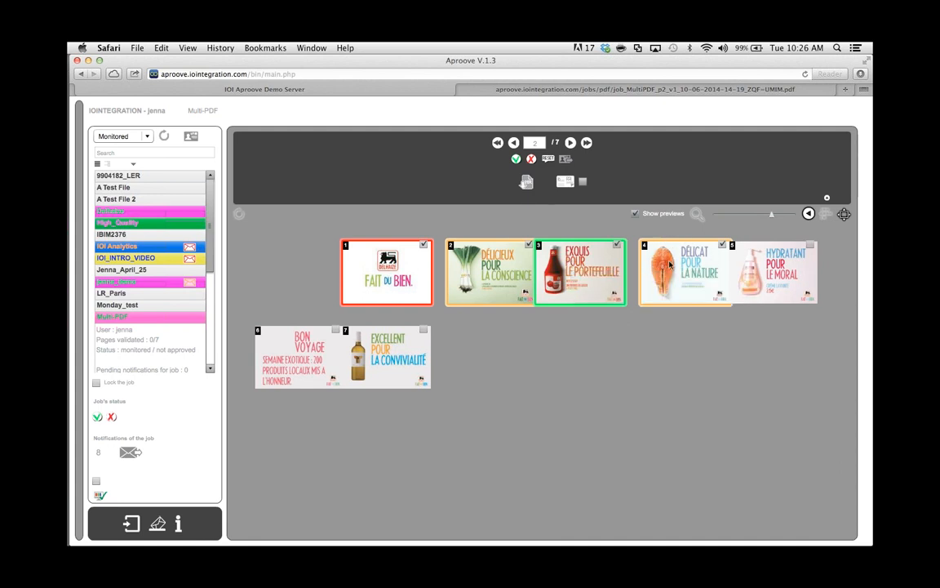
{"action": "mouse_move", "coordinate": [662, 263]}
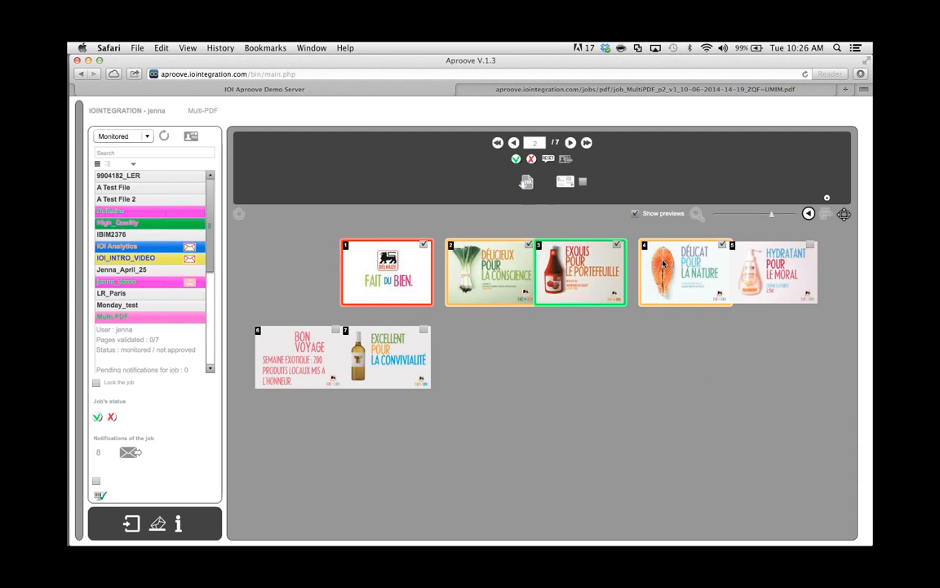
- Open page 4 of Multi-PDF and show its notes to read the guest's comment
{"action": "mouse_move", "coordinate": [694, 263]}
{"action": "double_click", "coordinate": [691, 263]}
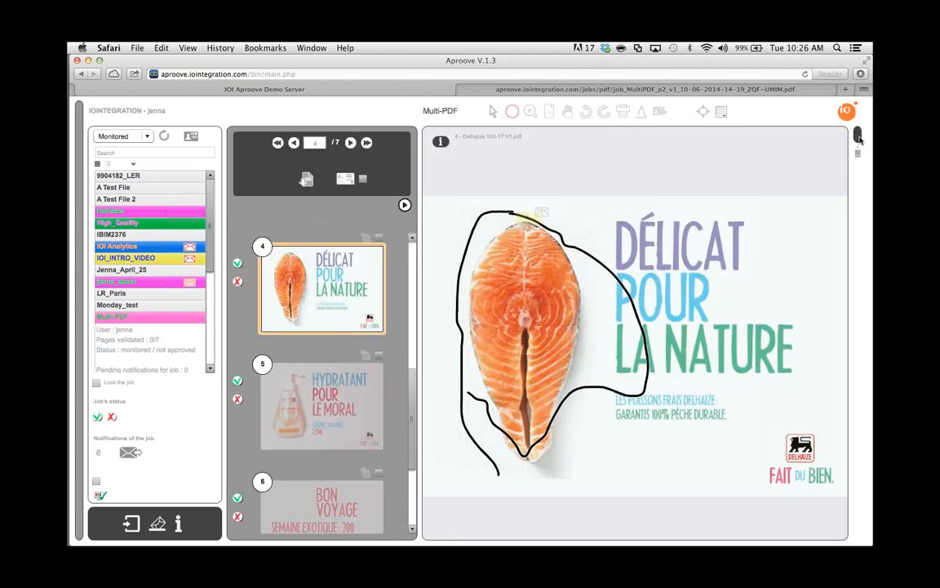
{"action": "left_click", "coordinate": [857, 136]}
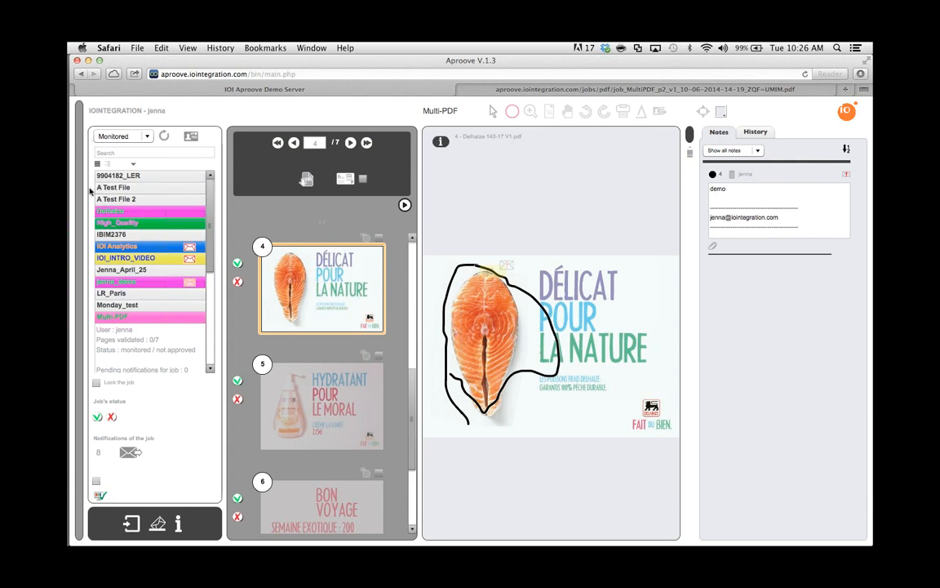
- Open the jenna_demo job from the monitored jobs, dismiss its notices and hide the notes of page 1
{"action": "scroll", "coordinate": [208, 260], "scroll_direction": "down", "scroll_amount": 2}
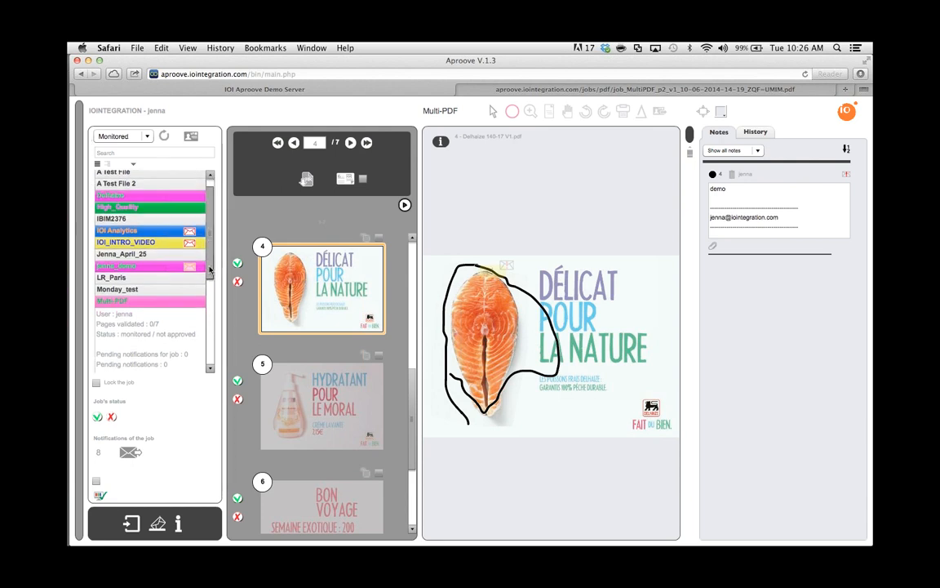
{"action": "left_click", "coordinate": [135, 267]}
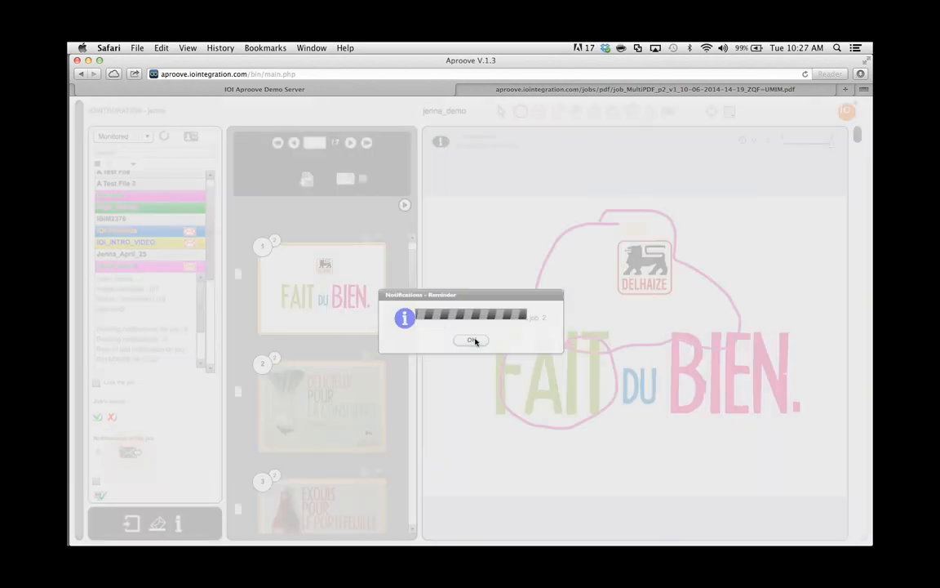
{"action": "left_click", "coordinate": [474, 340]}
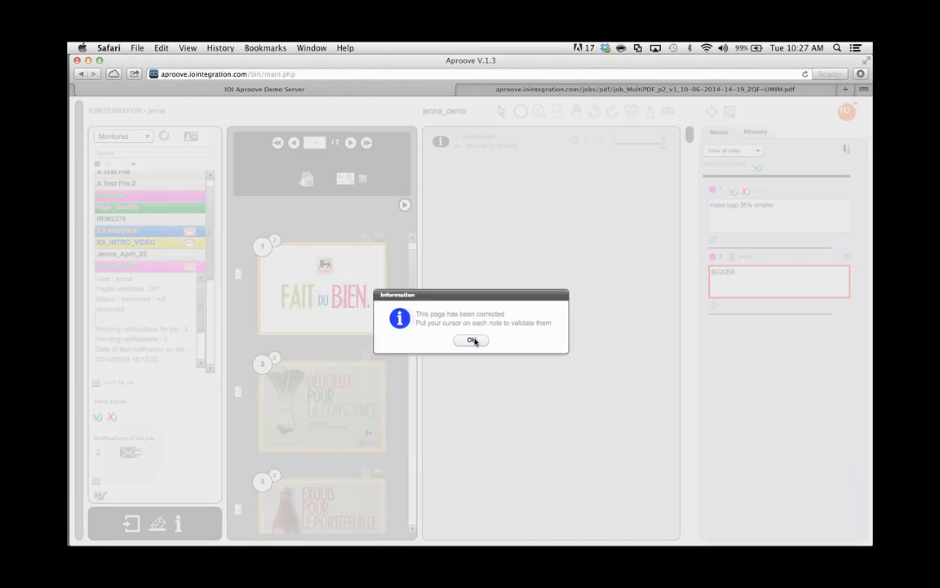
{"action": "left_click", "coordinate": [473, 340]}
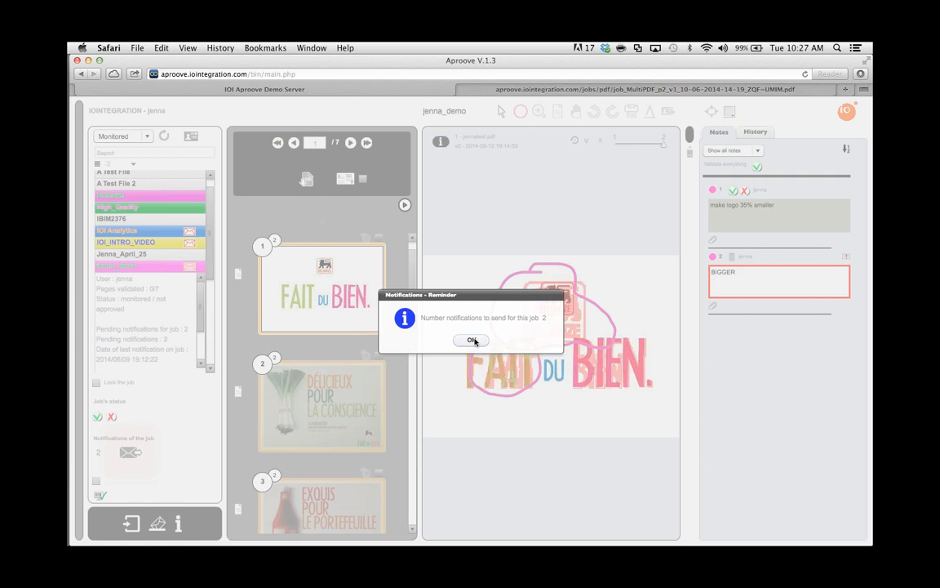
{"action": "left_click", "coordinate": [473, 340]}
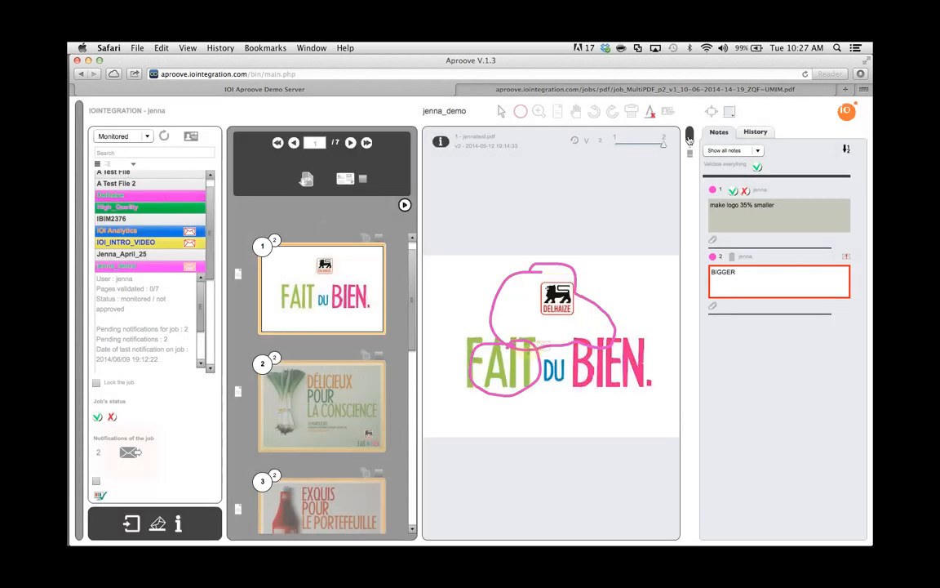
{"action": "left_click", "coordinate": [690, 137]}
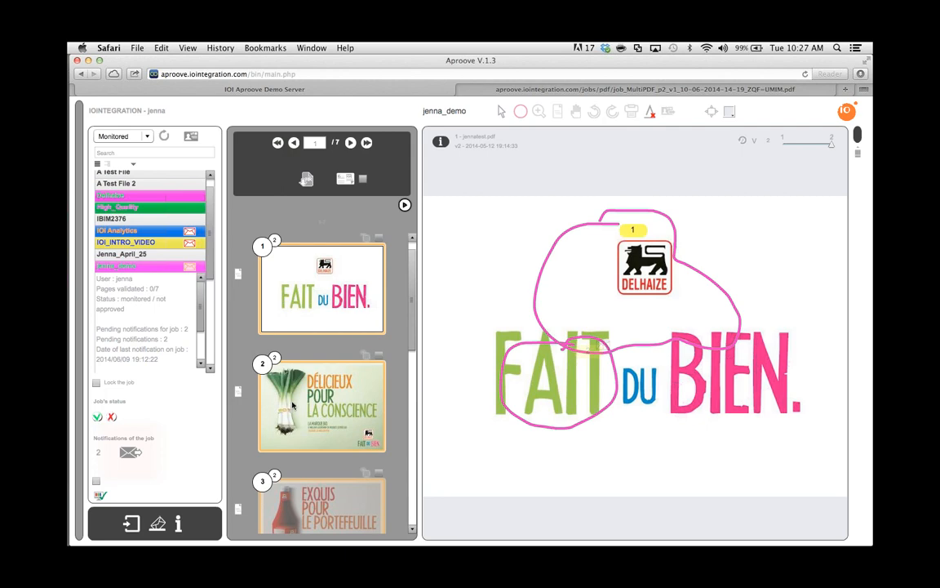
- Open page 2 of the job, dismiss the correction notice and hide its notes
{"action": "left_click", "coordinate": [293, 403]}
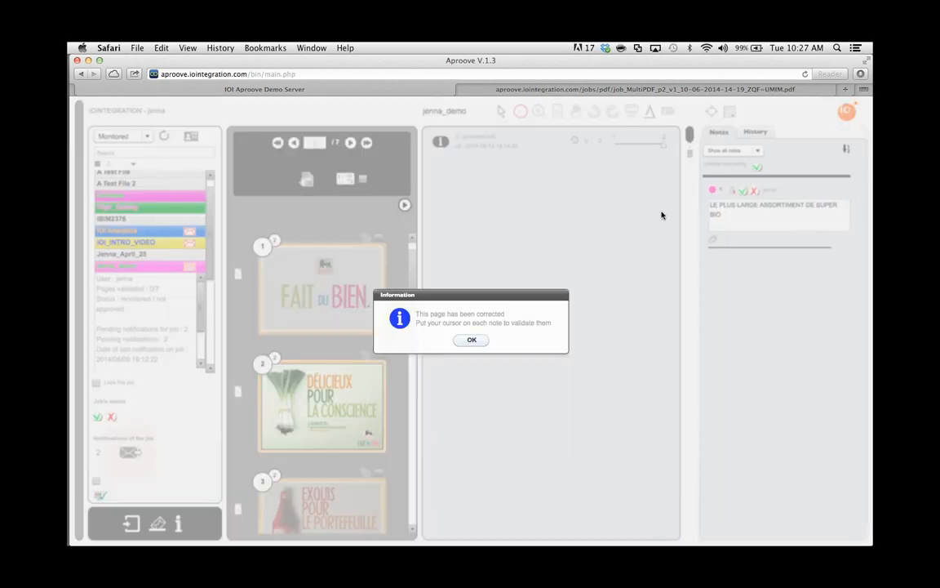
{"action": "key", "text": "Return"}
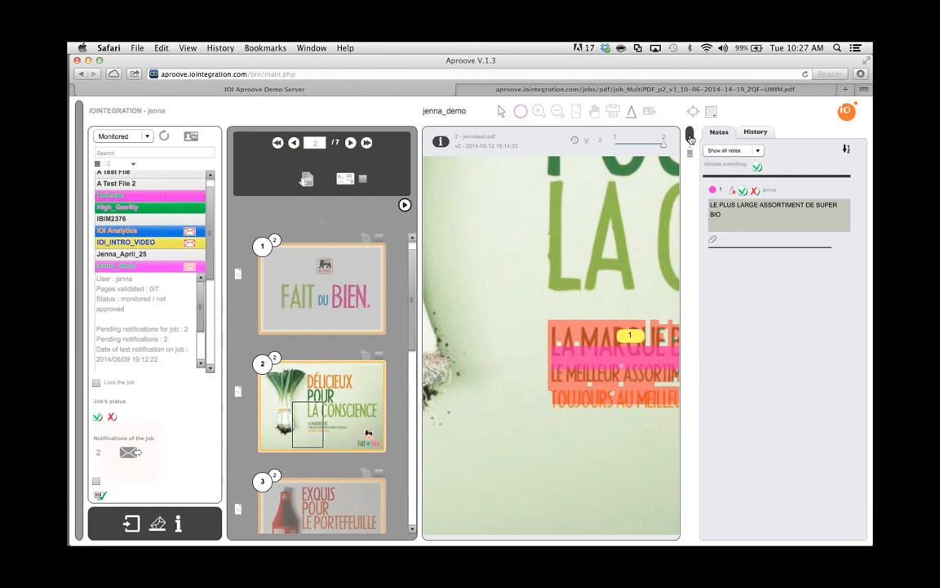
{"action": "left_click", "coordinate": [689, 135]}
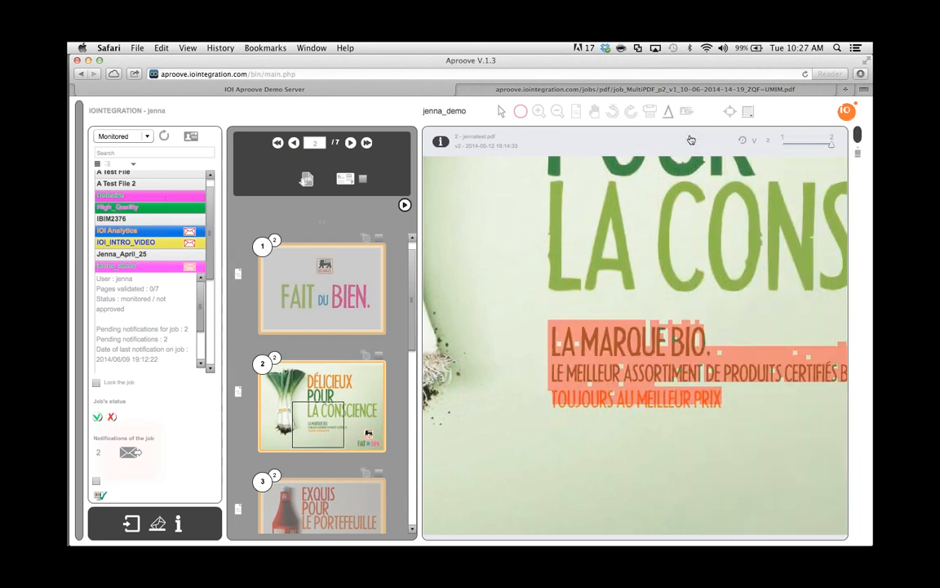
- Compare versions 2 and 1 of page 2 side by side, magnified on the small text, with the differences highlighted
{"action": "left_click", "coordinate": [669, 114]}
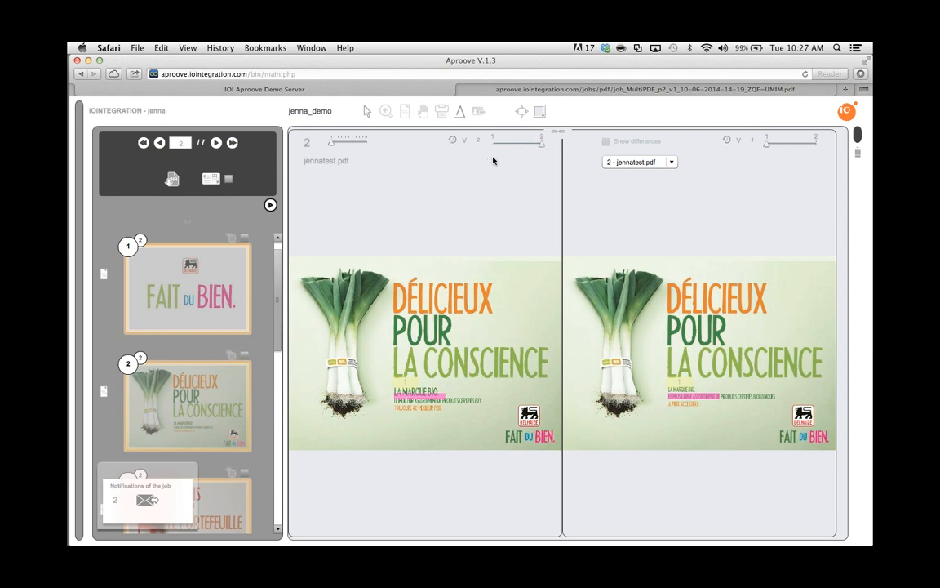
{"action": "left_click", "coordinate": [590, 344]}
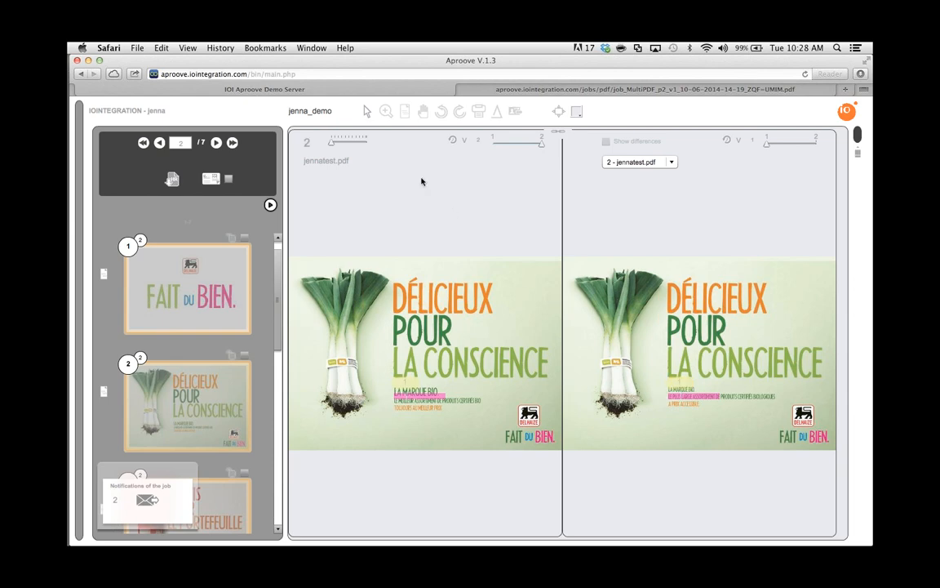
{"action": "left_click", "coordinate": [655, 391]}
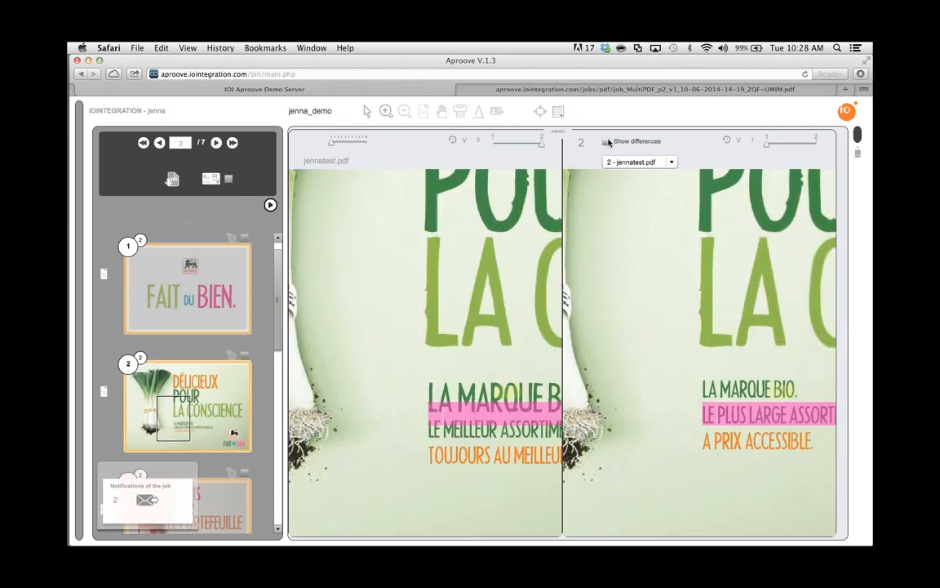
{"action": "left_click", "coordinate": [607, 143]}
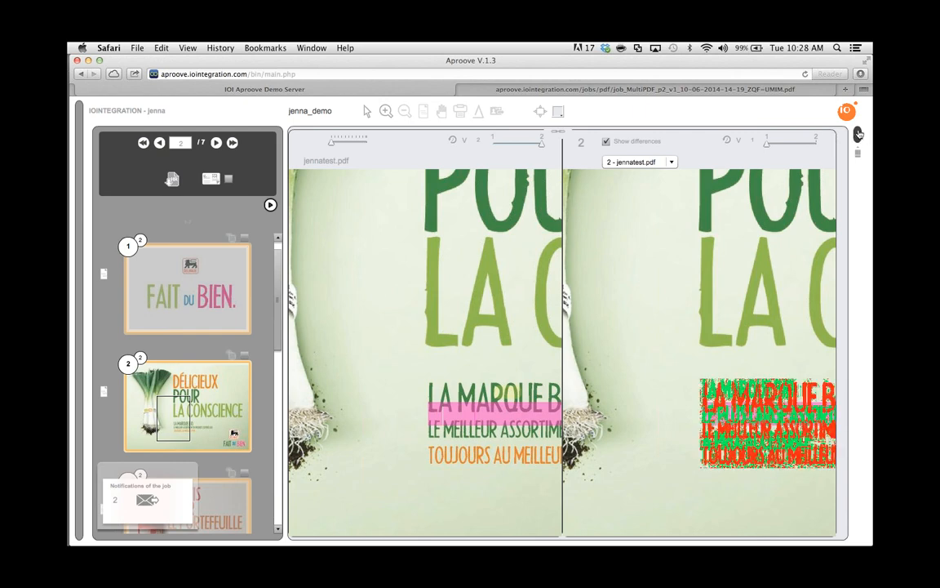
- Show the notes beside the page 2 comparison and collapse note 1
{"action": "left_click", "coordinate": [858, 133]}
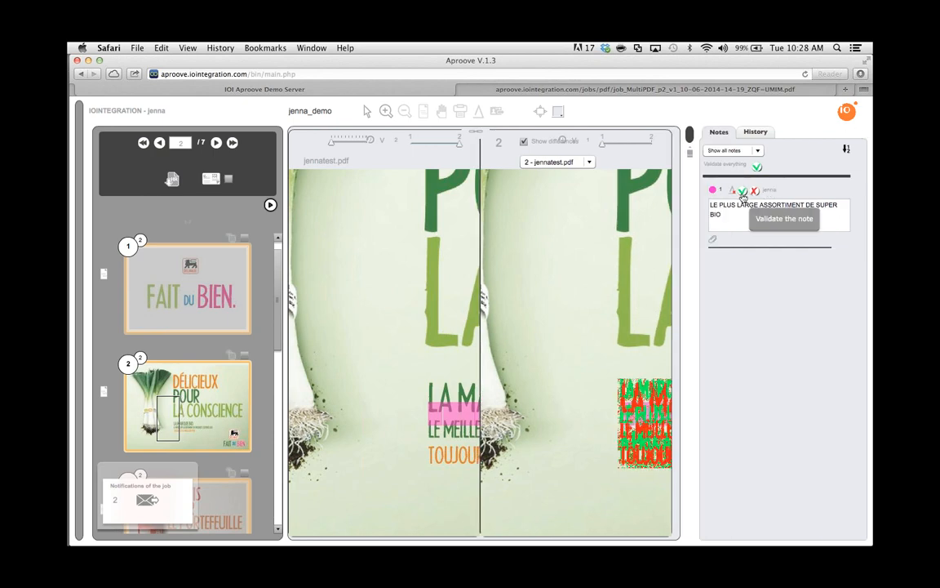
{"action": "left_click", "coordinate": [714, 190]}
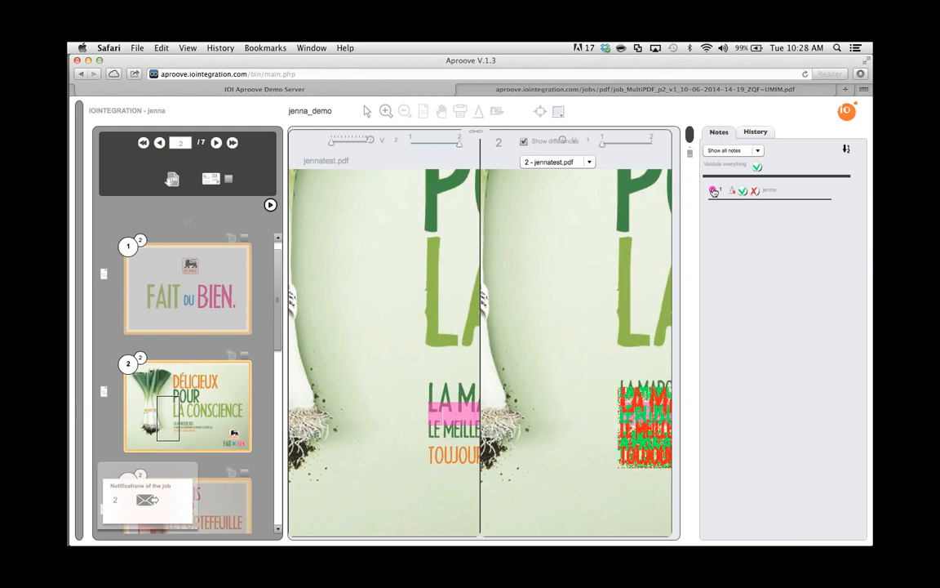
- Bring back the job list, open the IOI_INTRO_VIDEO job and dismiss its notification reminder
{"action": "left_click", "coordinate": [78, 114]}
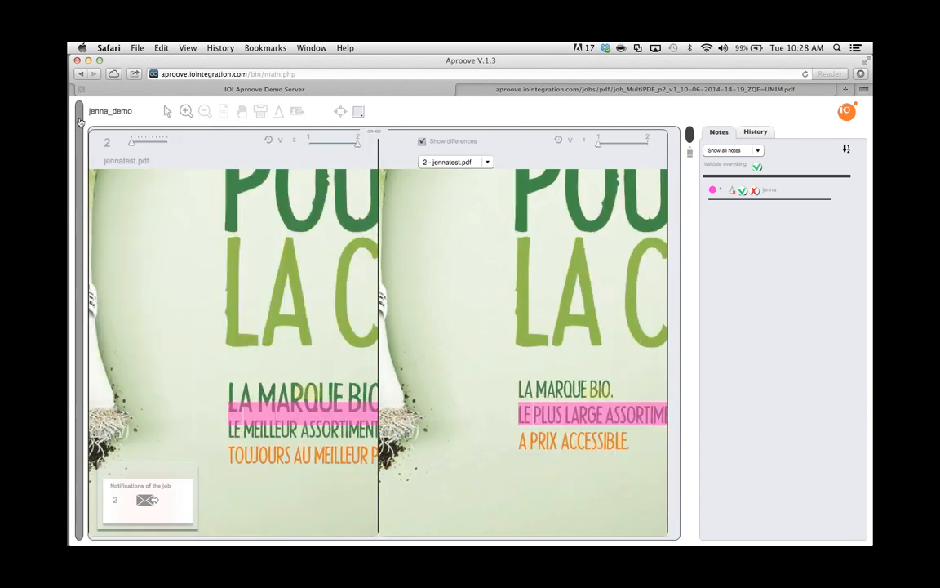
{"action": "left_click", "coordinate": [80, 120]}
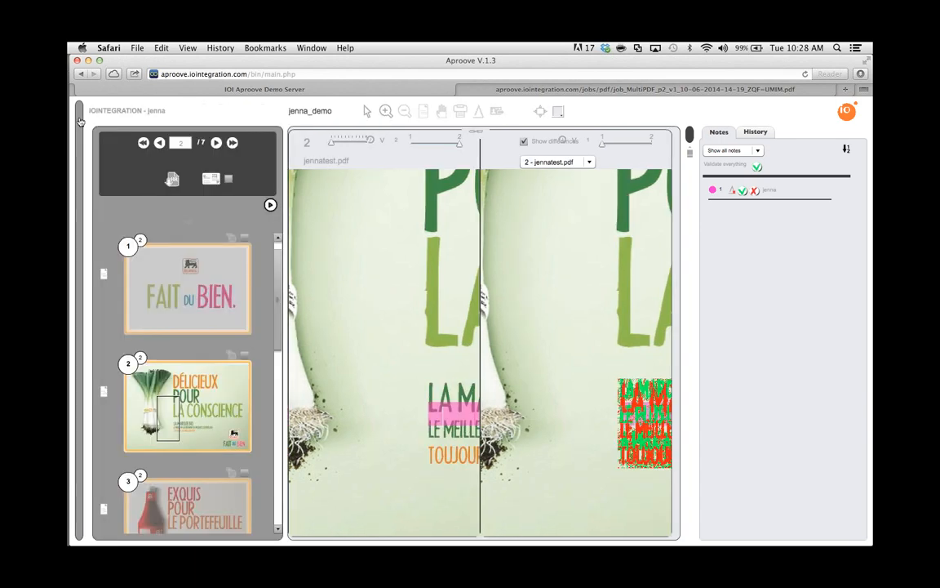
{"action": "left_click", "coordinate": [80, 121]}
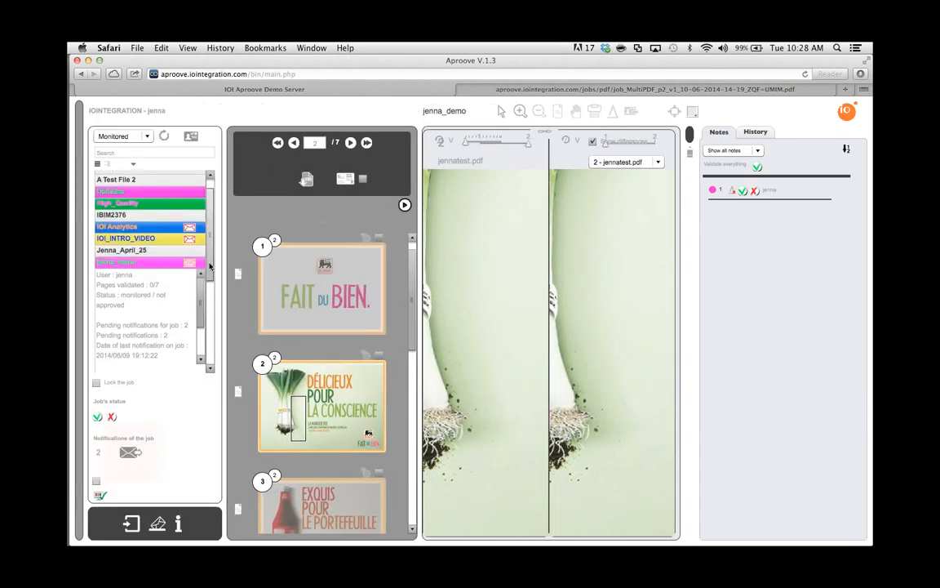
{"action": "scroll", "coordinate": [210, 266], "scroll_direction": "down", "scroll_amount": 1}
{"action": "left_click", "coordinate": [164, 234]}
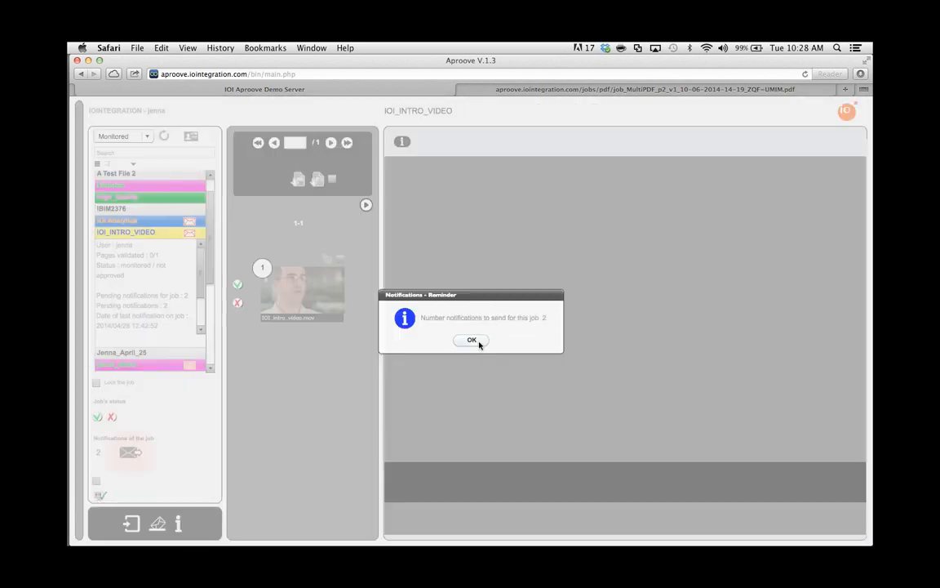
{"action": "left_click", "coordinate": [472, 340]}
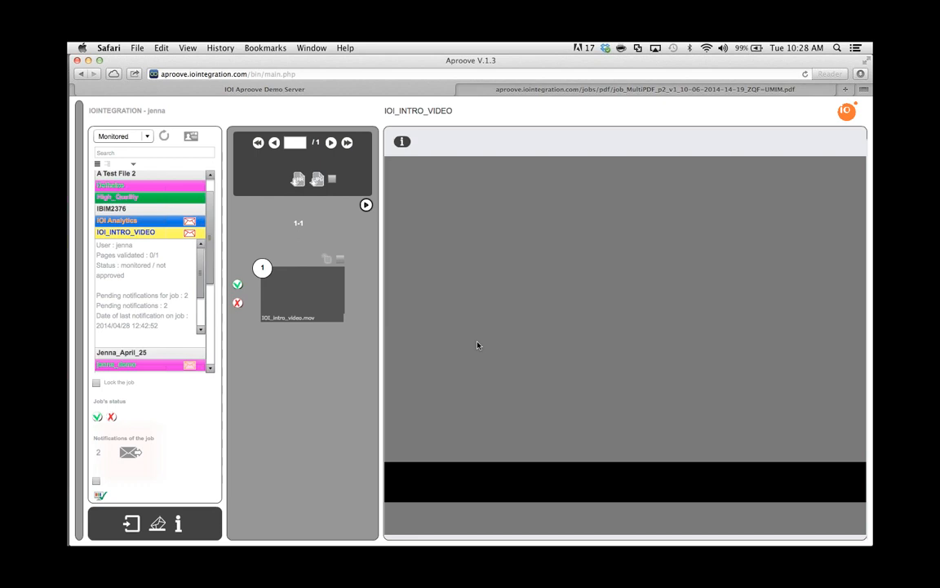
- Play IOI_intro_video.mov and mute its sound
{"action": "mouse_move", "coordinate": [311, 281]}
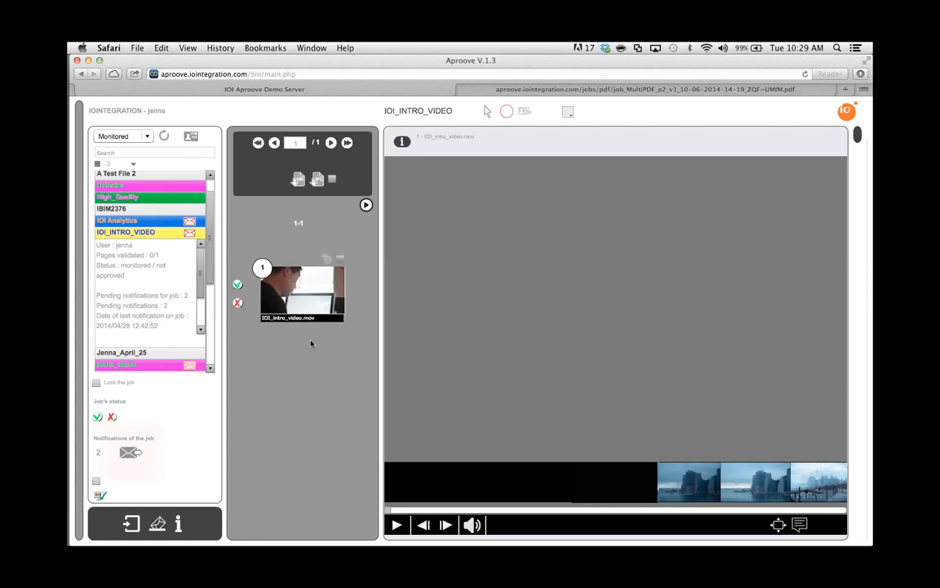
{"action": "left_click", "coordinate": [397, 525]}
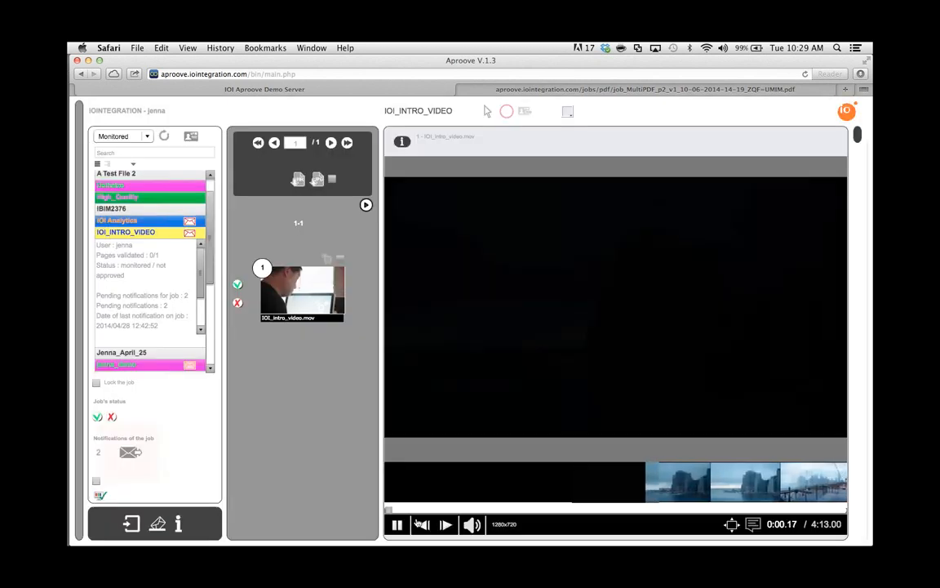
{"action": "mouse_move", "coordinate": [473, 525]}
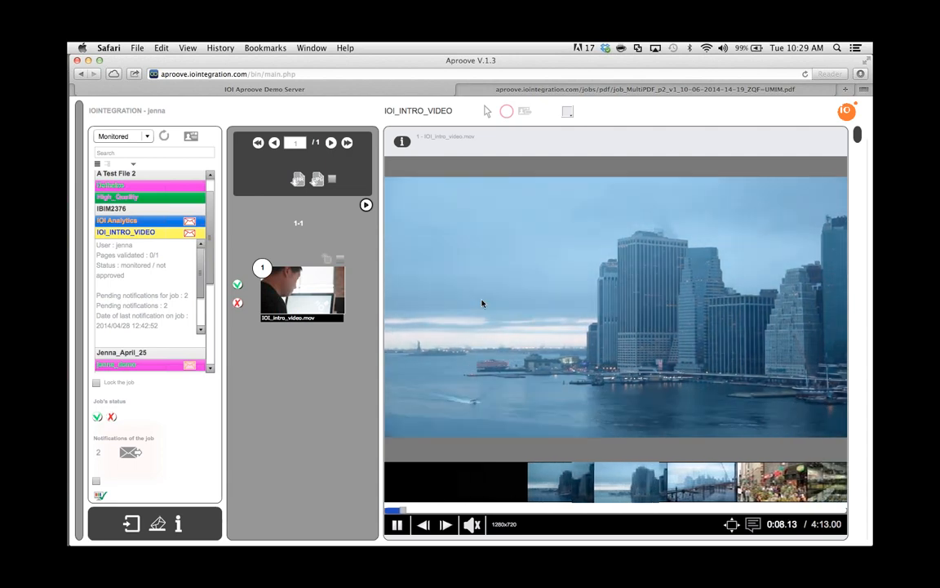
- Place a circle annotation in the sky on the video frame at 0:10.02 and save it with the note "demo"
{"action": "left_click", "coordinate": [506, 111]}
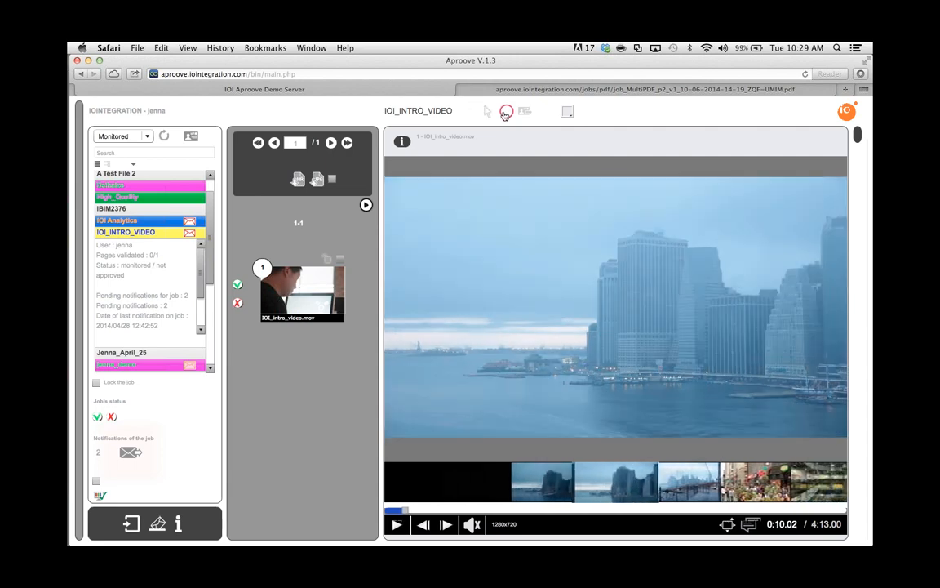
{"action": "left_click", "coordinate": [448, 235]}
{"action": "type", "text": "emo"}
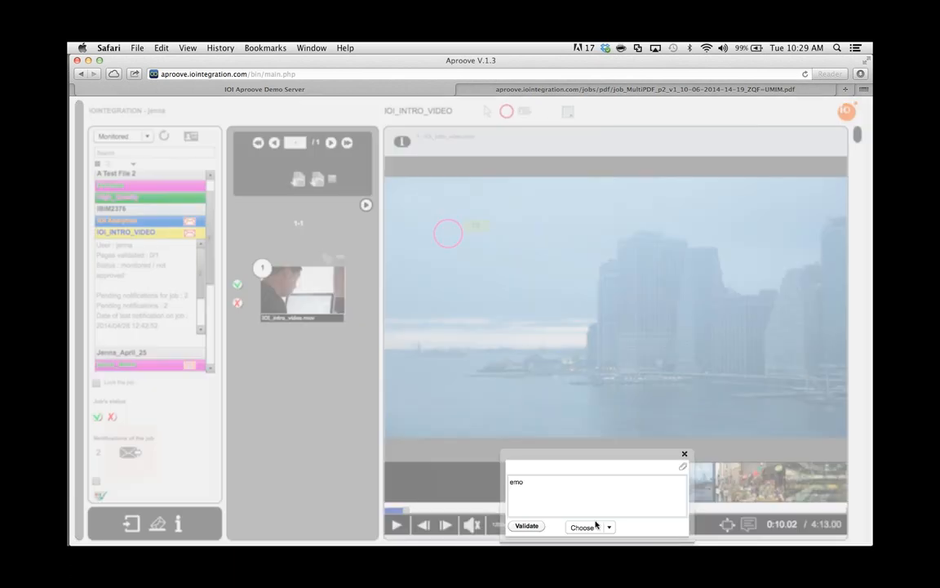
{"action": "double_click", "coordinate": [534, 478]}
{"action": "type", "text": "demo"}
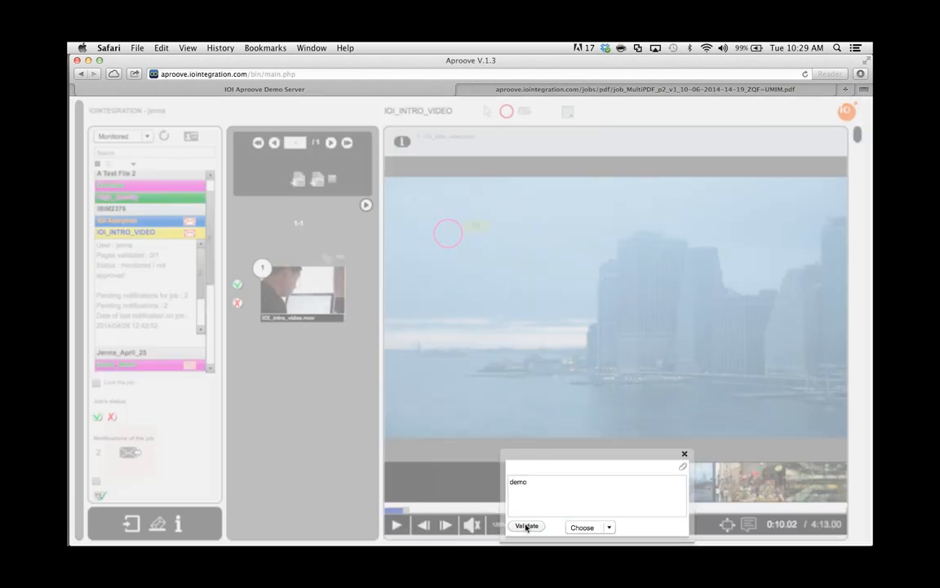
{"action": "left_click", "coordinate": [526, 526]}
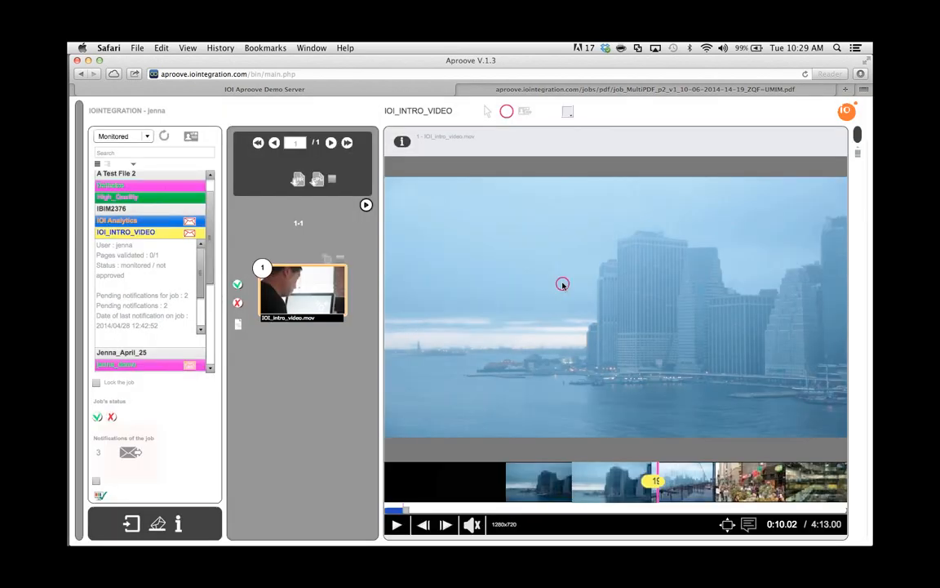
- Mark the tall skyscrapers with a rectangle spanning 0:10.02 to 0:12.06 and save it with the note "cut"
{"action": "left_click_drag", "start_coordinate": [547, 260], "coordinate": [658, 324]}
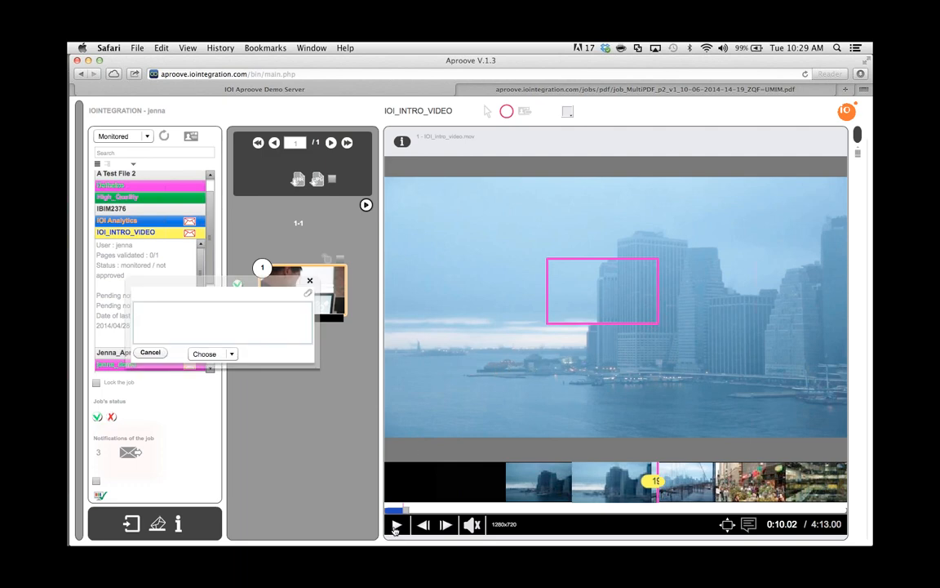
{"action": "left_click", "coordinate": [396, 524]}
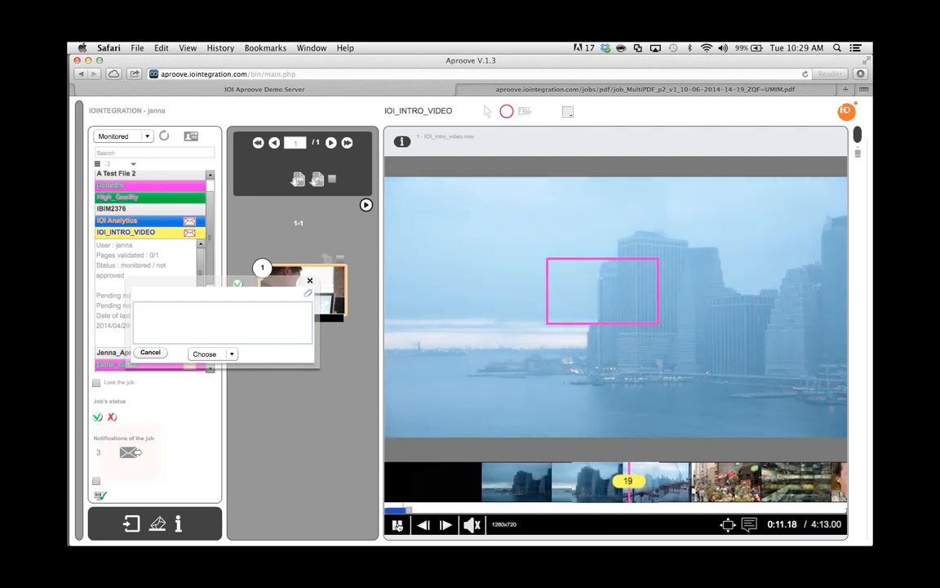
{"action": "left_click", "coordinate": [398, 524]}
{"action": "left_click", "coordinate": [198, 313]}
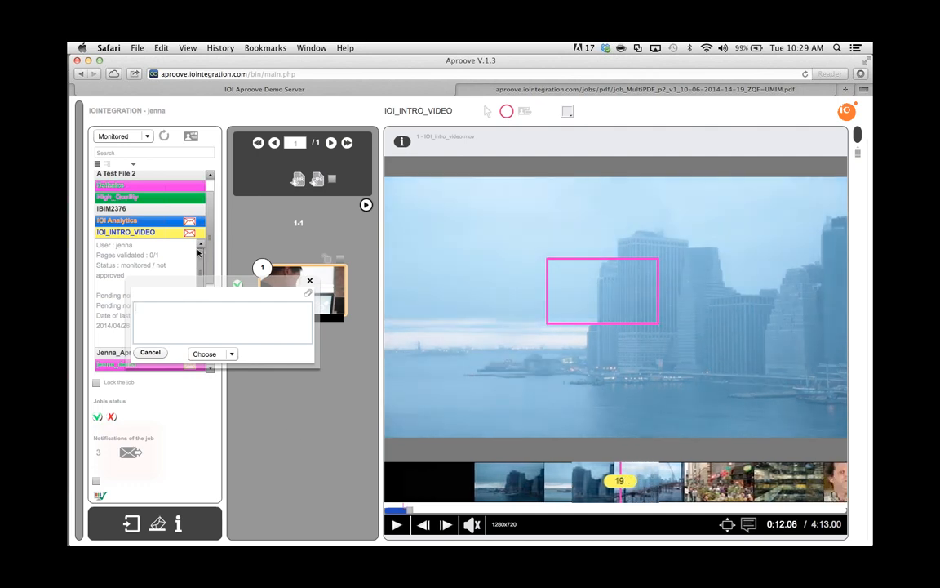
{"action": "type", "text": "cut"}
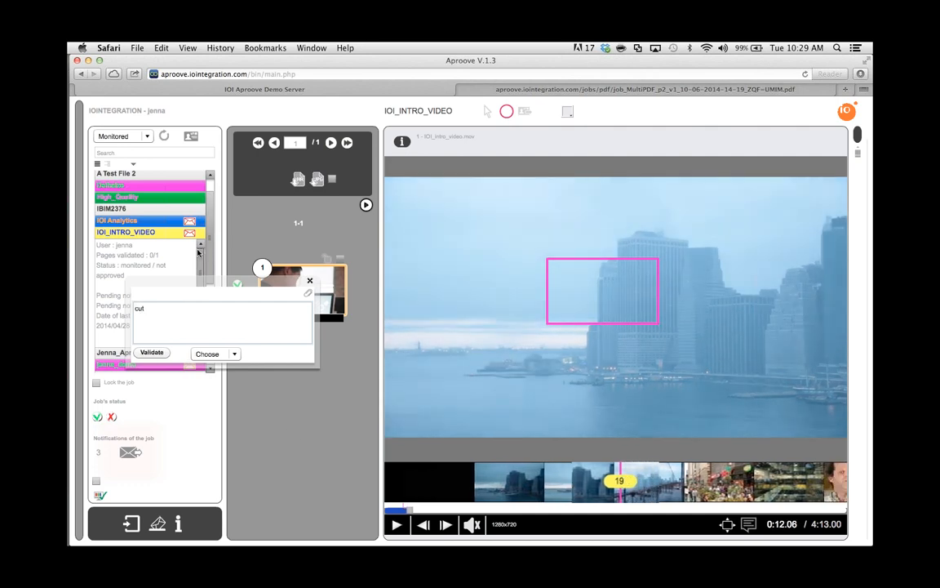
{"action": "left_click", "coordinate": [152, 352]}
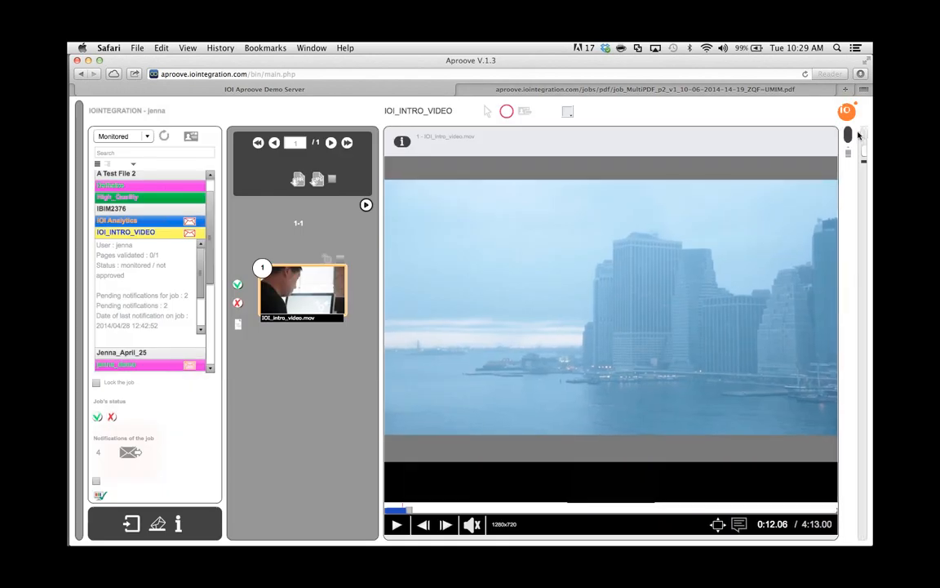
- Show the video's notes and select the "cut" note to play back its marked range
{"action": "left_click", "coordinate": [857, 136]}
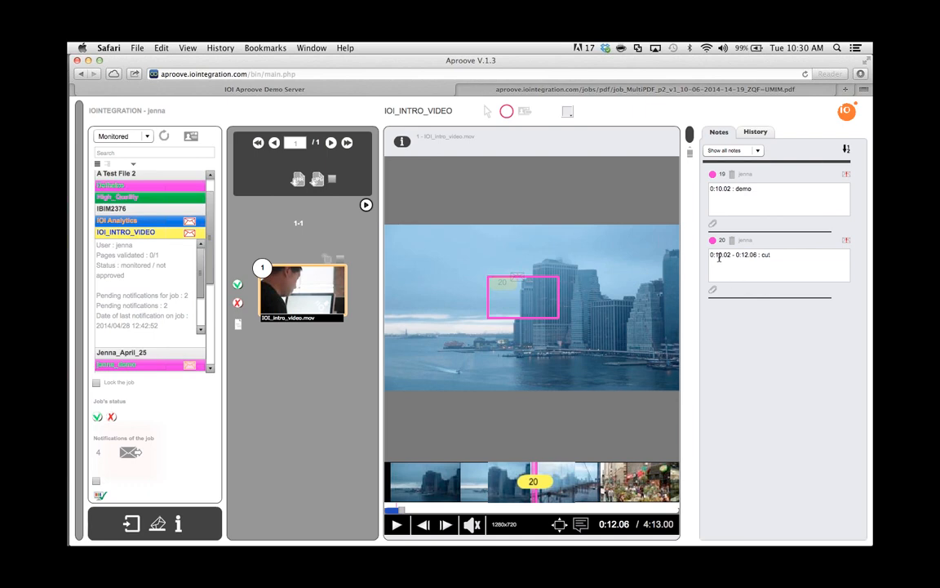
{"action": "left_click", "coordinate": [769, 258]}
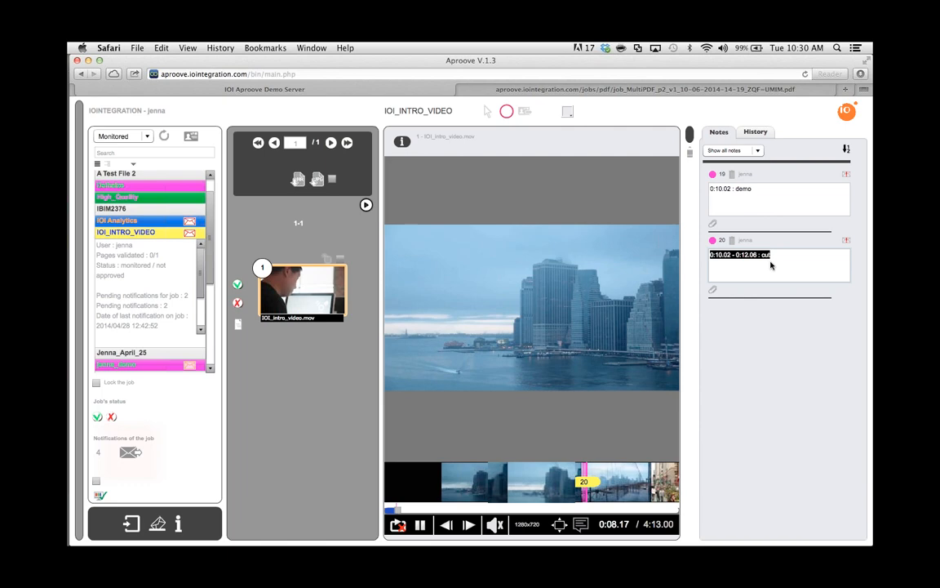